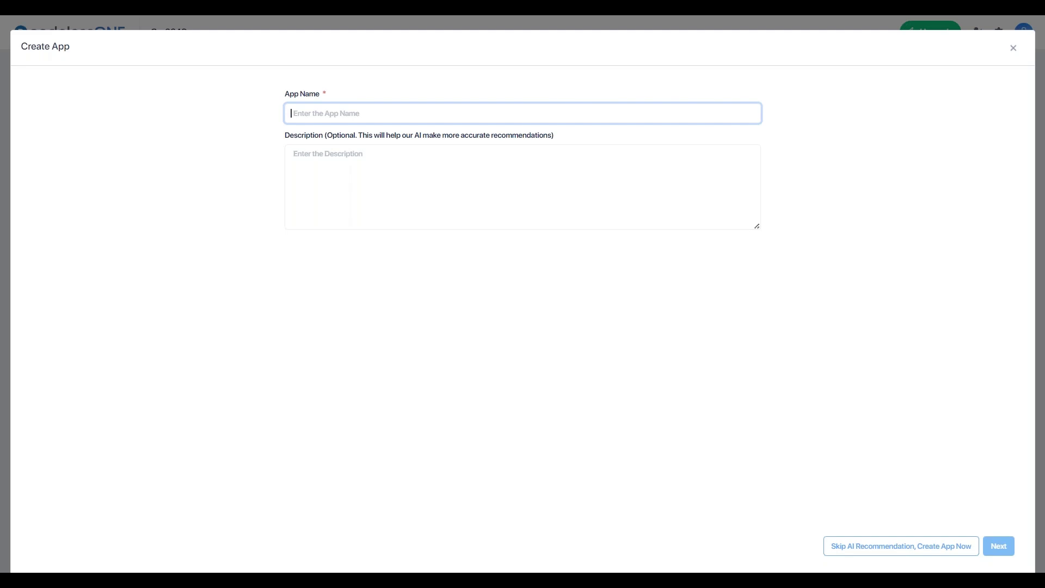
Name the new app "Project Management" with the description "Client Projects, Time Entry, Milestones, Tasks and so on" and continue to the AI recommendations
text(Projec)
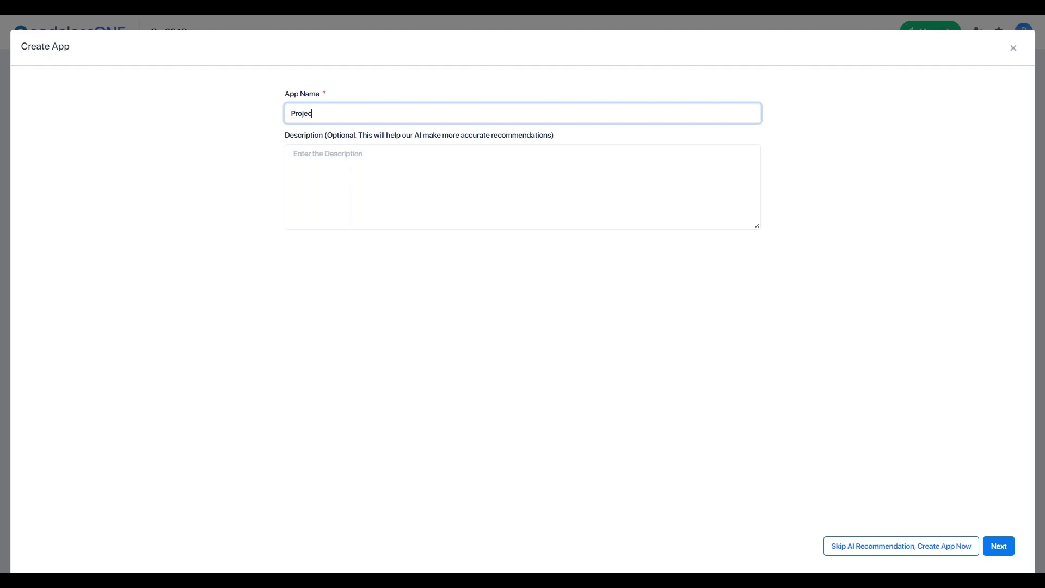
text(t Management)
click(430, 179)
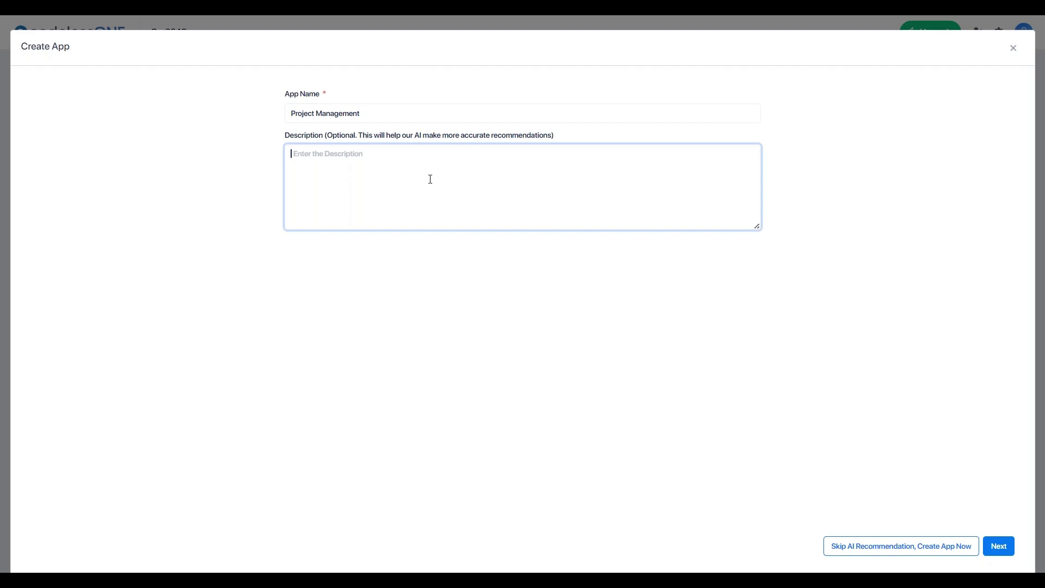
text(Client)
text( Projects, T)
text(imeline)
text(, Mile)
key(BackSpace)
key(BackSpace)
key(BackSpace)
key(BackSpace)
key(BackSpace)
key(BackSpace)
key(BackSpace)
key(BackSpace)
key(BackSpace)
text(Entry, Milestones, Tasks)
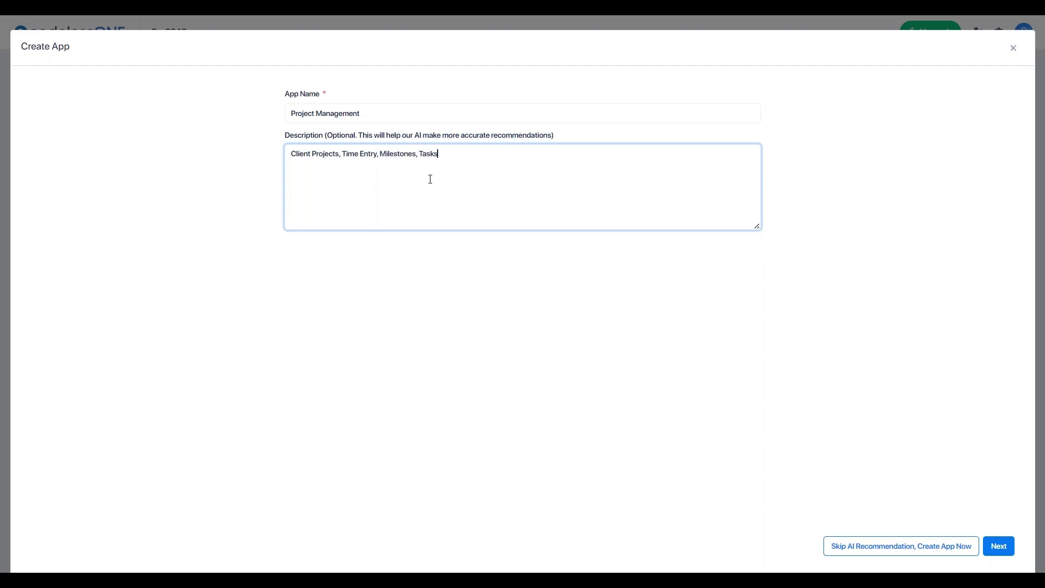
text( and so on)
click(997, 544)
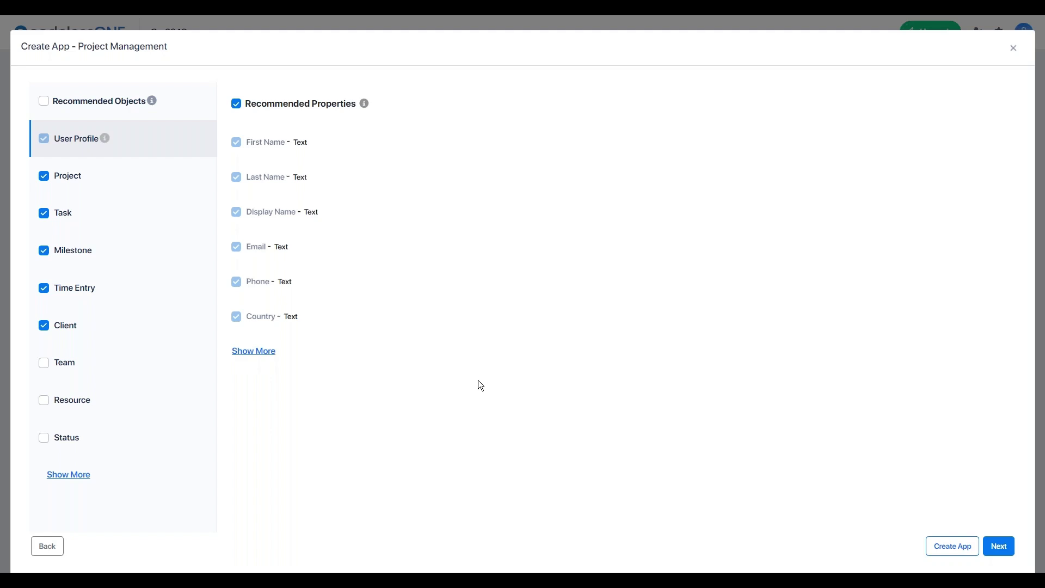
Include the additional recommended properties Project Type and Risk Level in the Project object
mouse_move(194, 258)
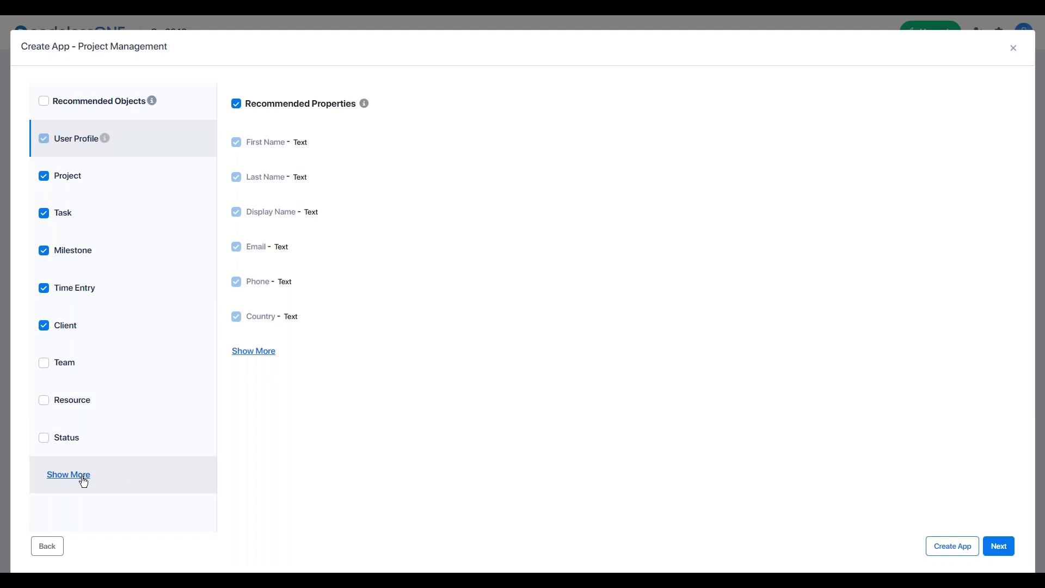
click(152, 188)
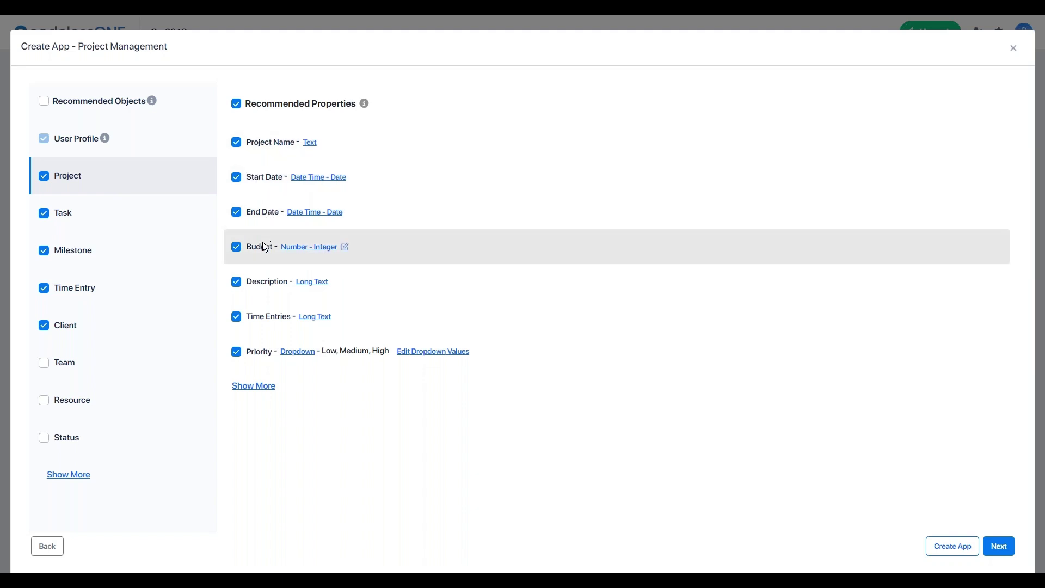
click(268, 388)
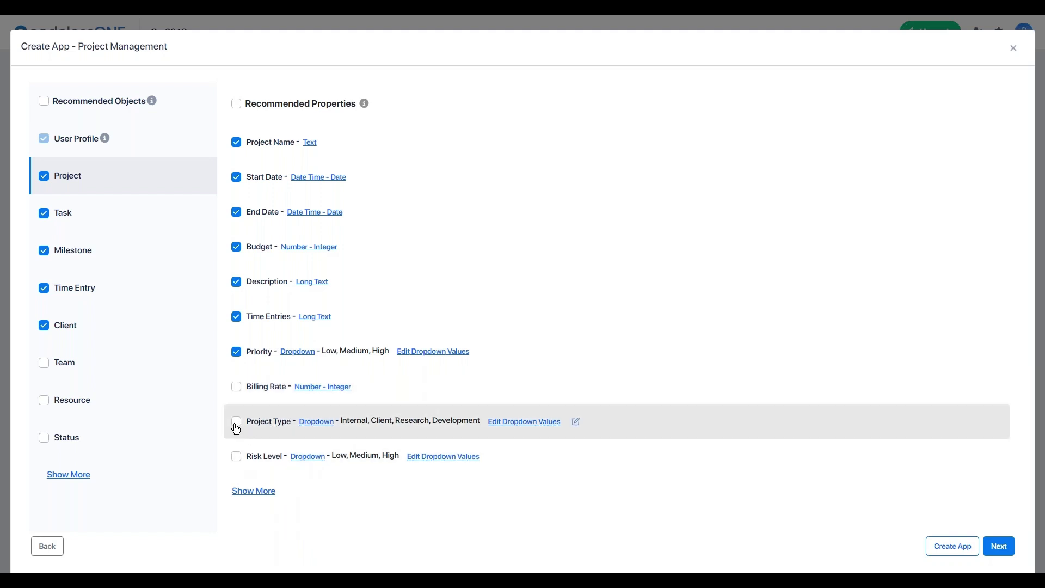
click(237, 427)
click(236, 459)
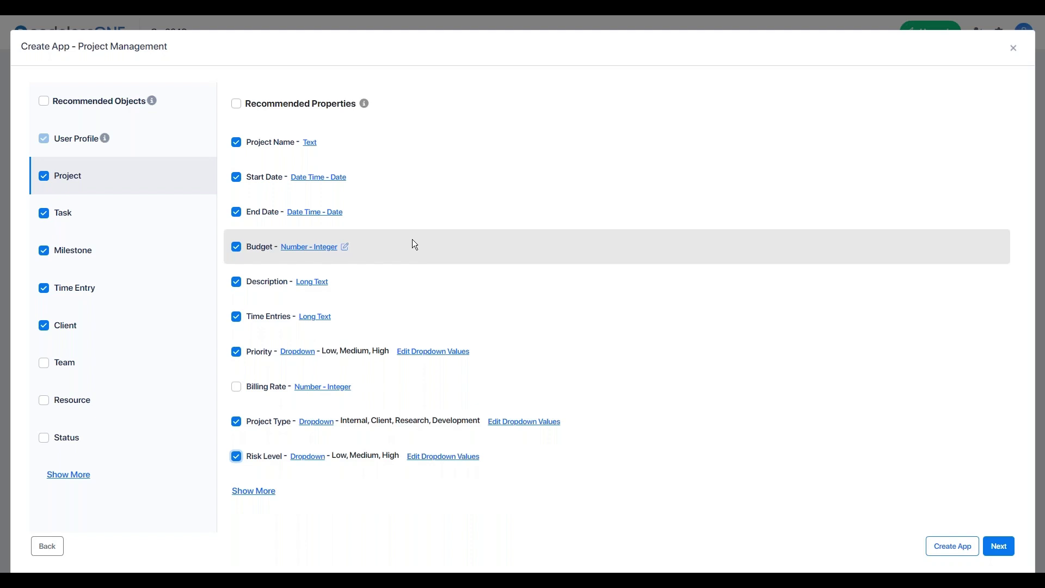
Review the data types available for the Project object's Project Name property
click(308, 143)
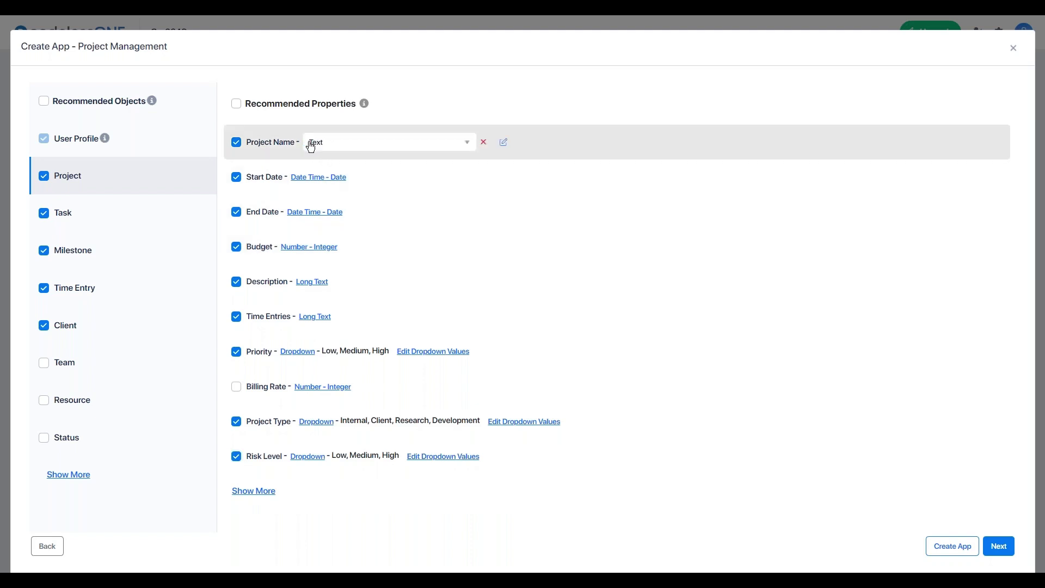
click(426, 151)
drag(473, 175, 472, 220)
scroll(471, 220, down, 3)
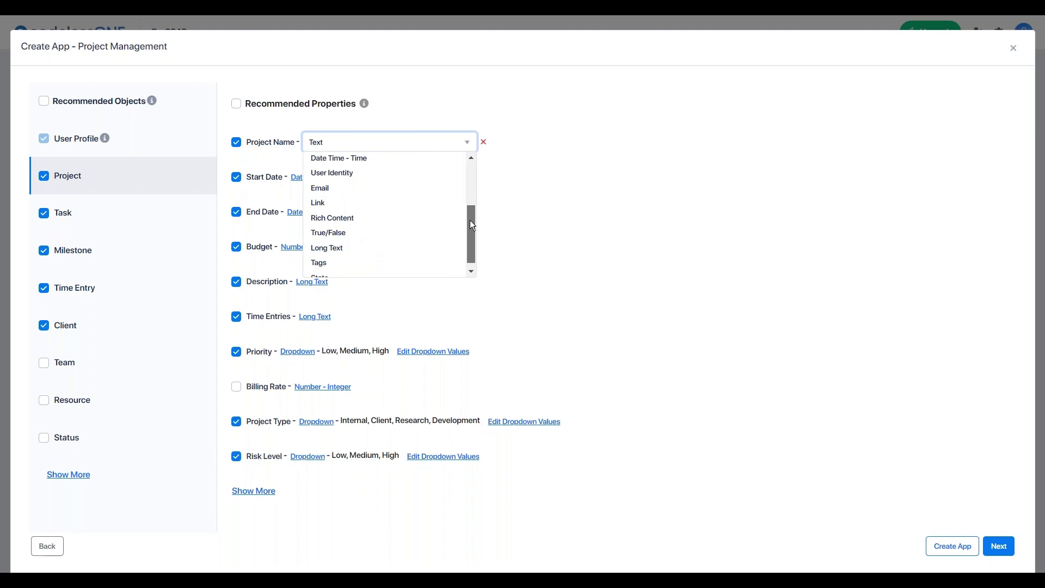
click(483, 142)
Rename the Project object's Project Name property to Project Title
click(325, 142)
drag(282, 141, 262, 143)
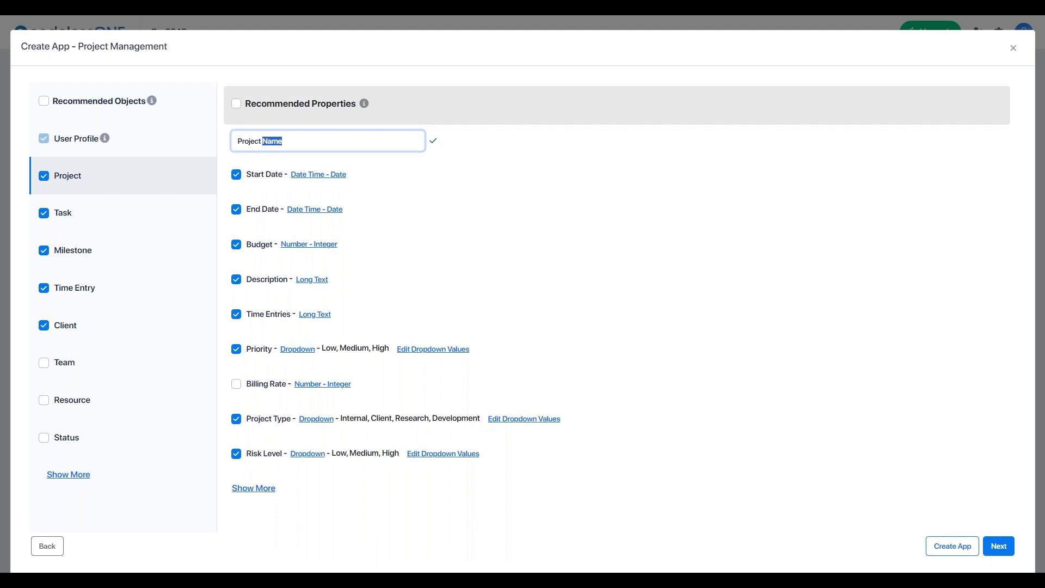
text(Title)
click(433, 141)
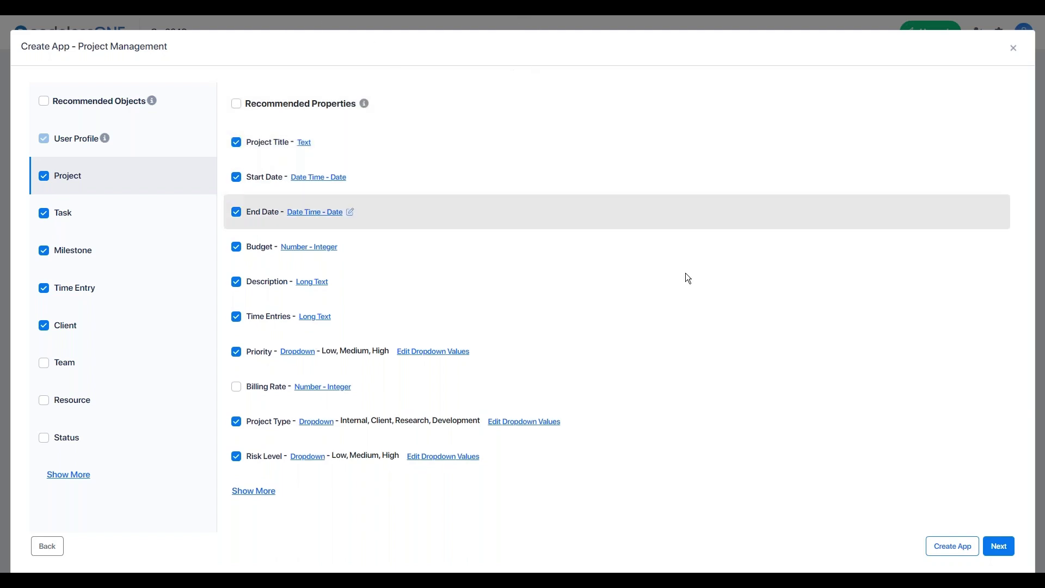
Review the relation type options between Project and Task, and accept all recommended object relations
click(999, 547)
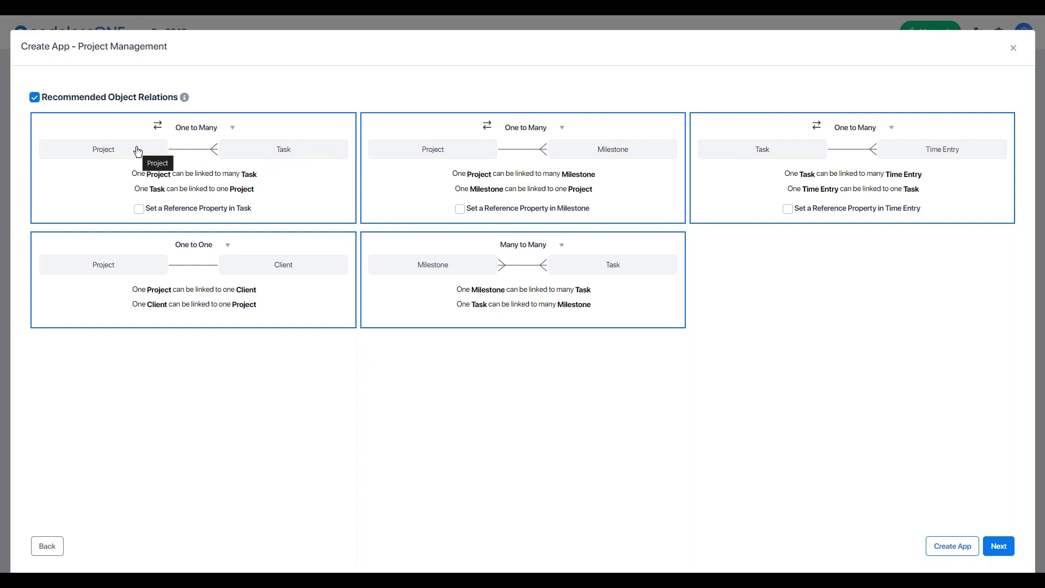
click(231, 134)
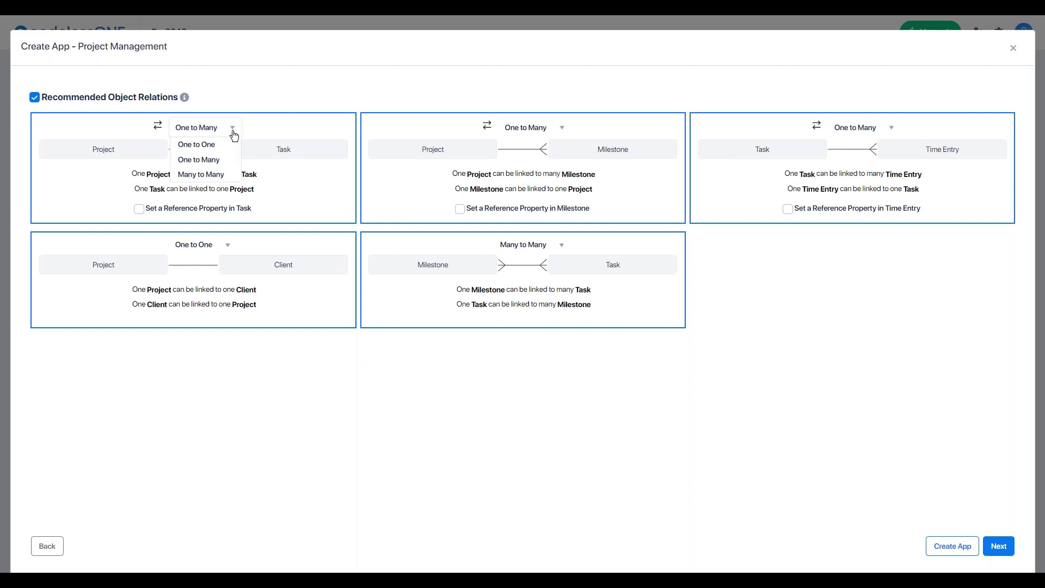
click(334, 92)
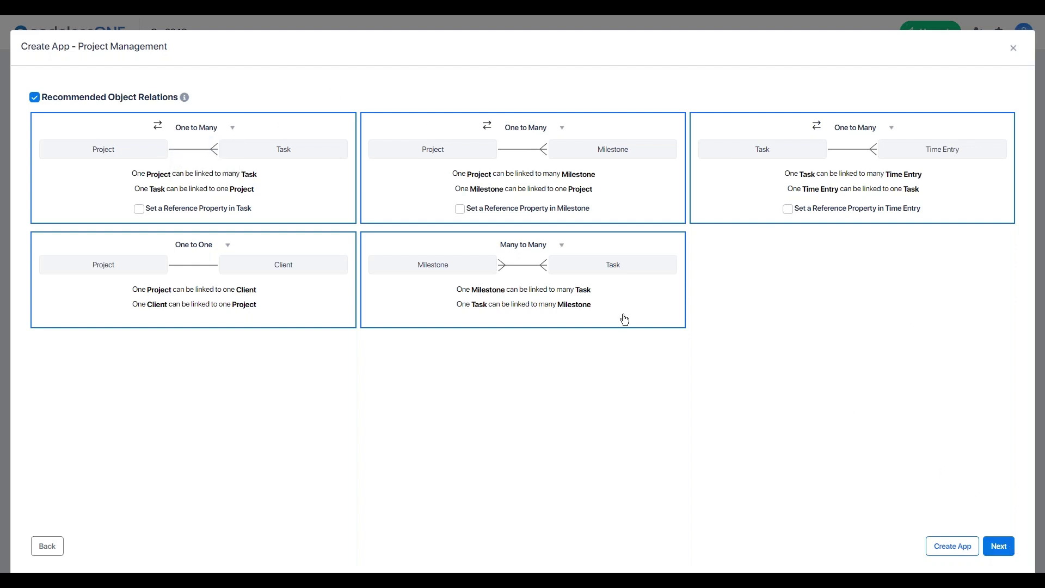
click(1008, 548)
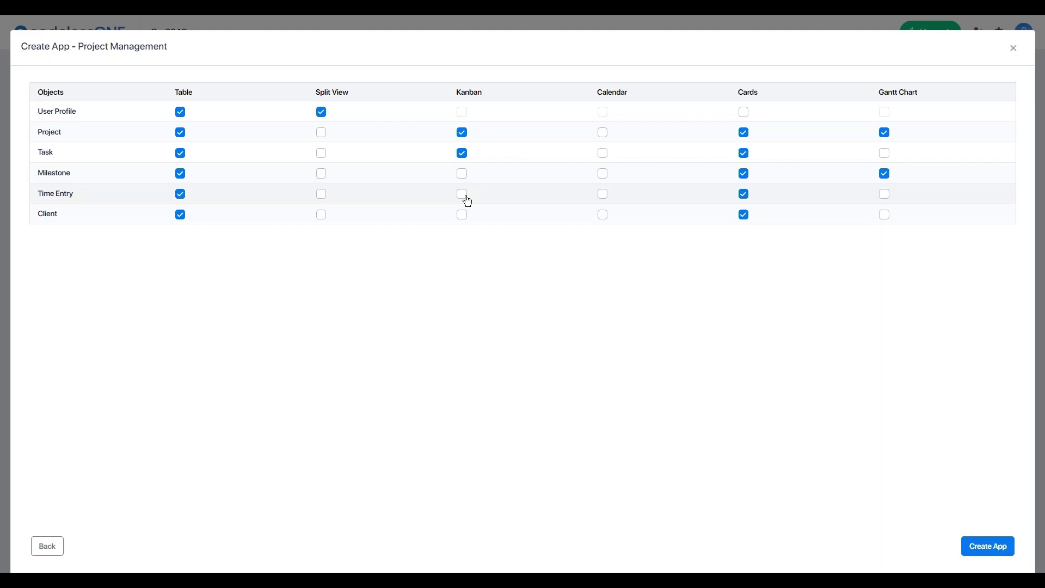
Enable Kanban for Milestone, Gantt Chart for Task, and Split View and Calendar for Time Entry, and create the app
click(463, 175)
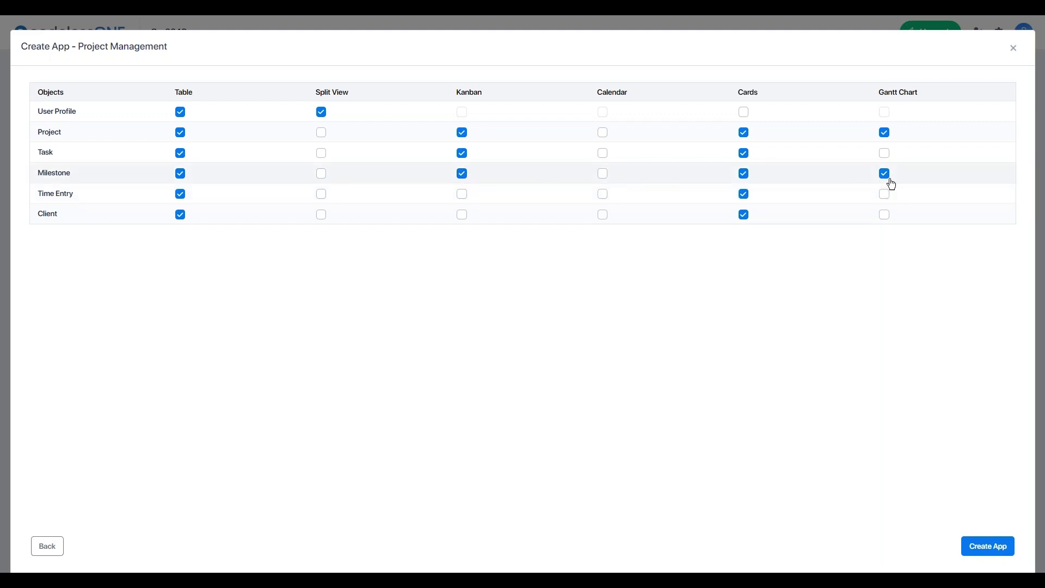
click(885, 154)
click(321, 195)
click(604, 196)
click(994, 547)
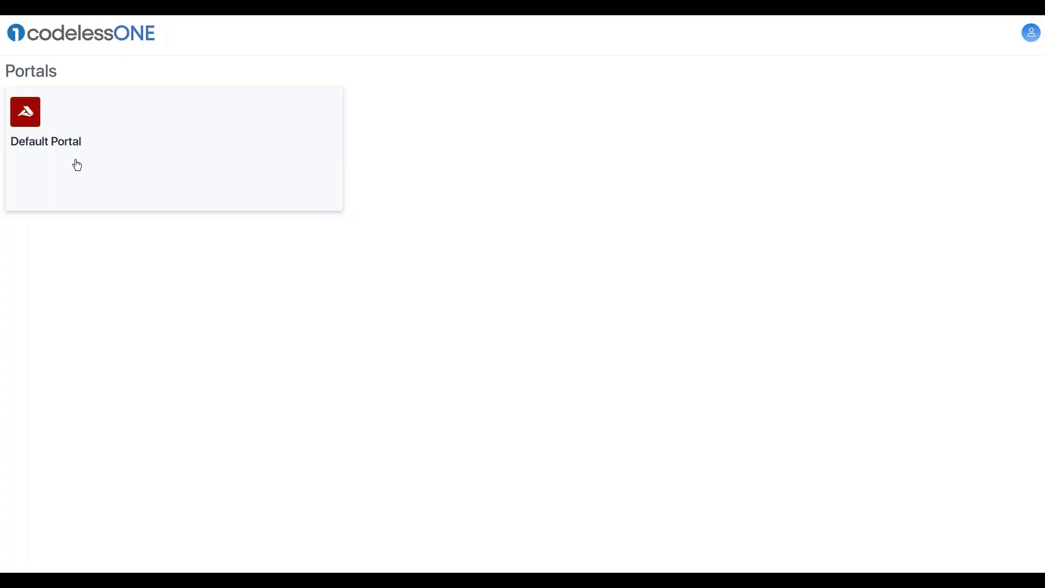
Open the Projects list in the Default Portal and switch to the Project Portal
click(78, 165)
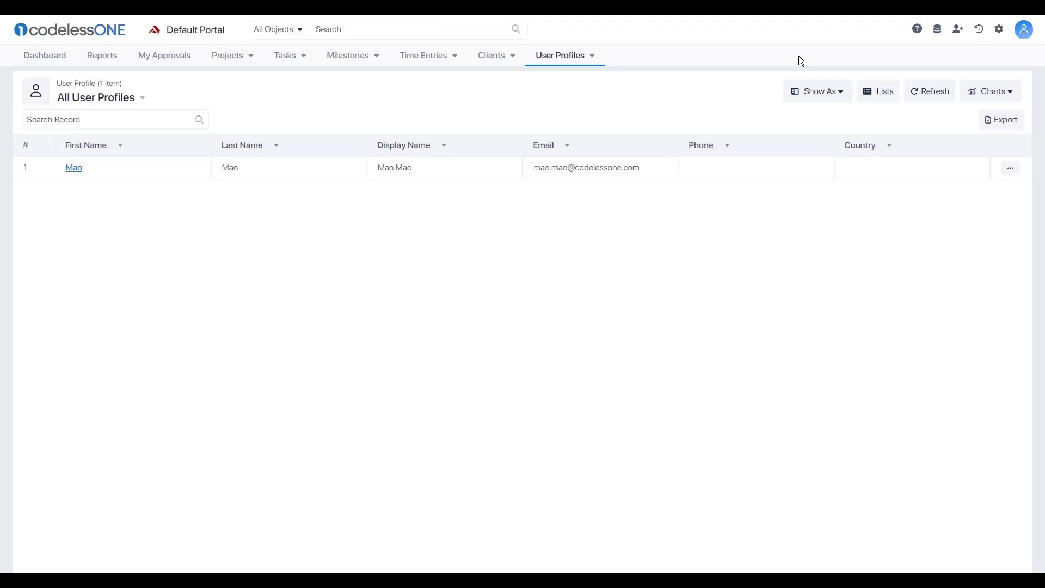
click(231, 59)
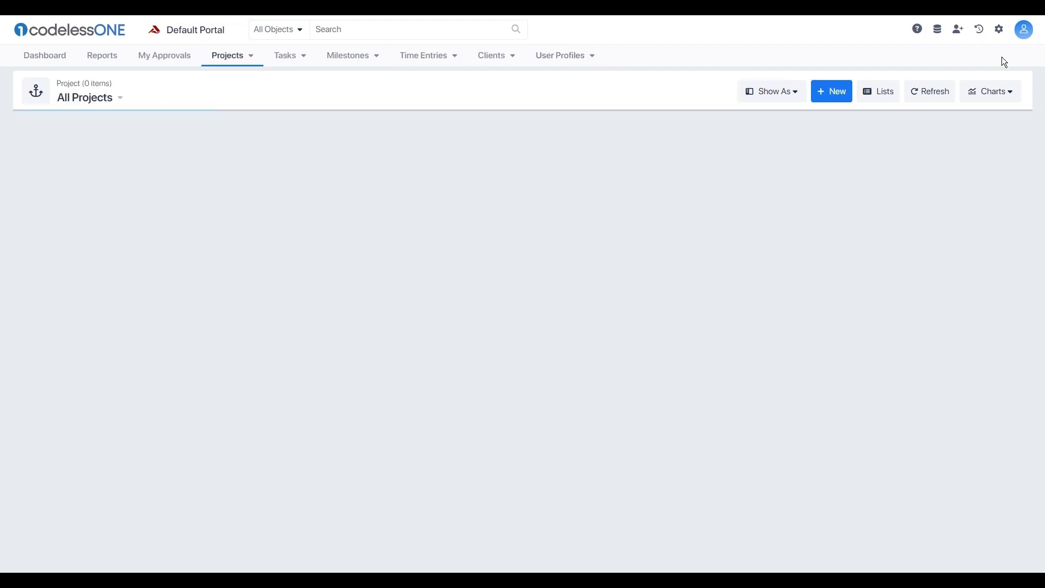
click(942, 31)
click(592, 350)
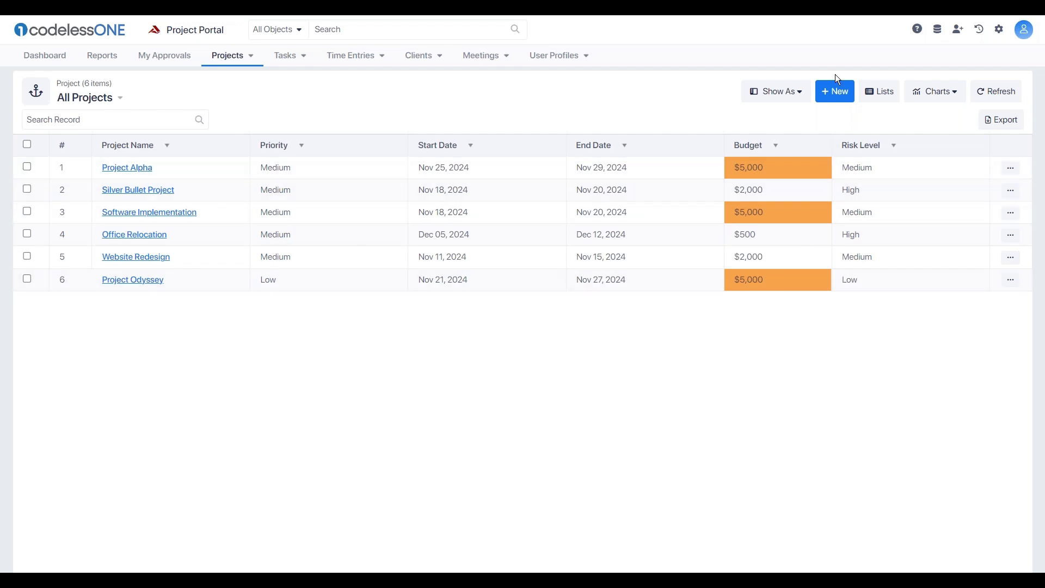
Check the available display options for the projects list and show it in Split View
click(802, 94)
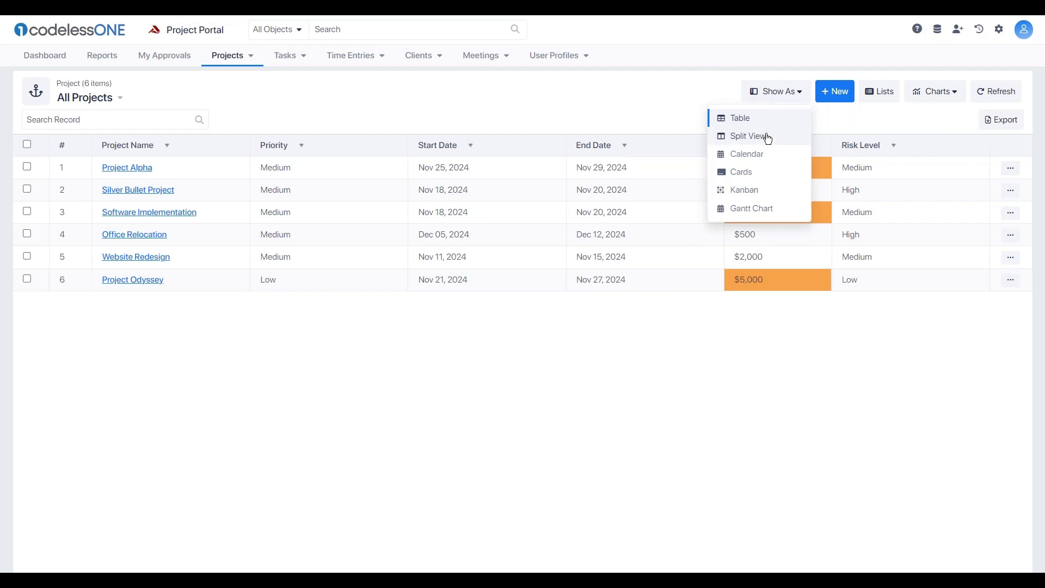
click(627, 105)
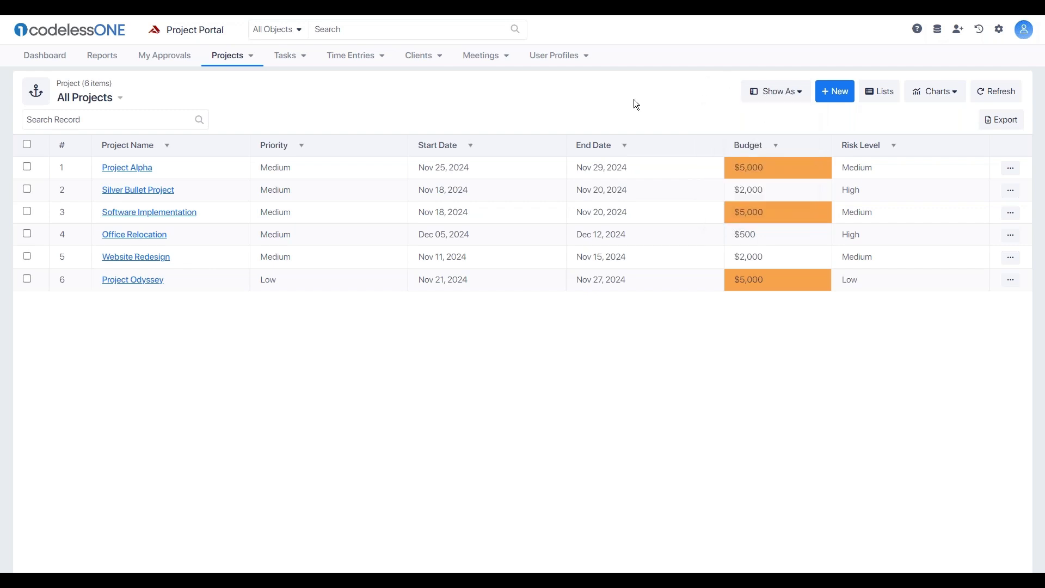
click(787, 92)
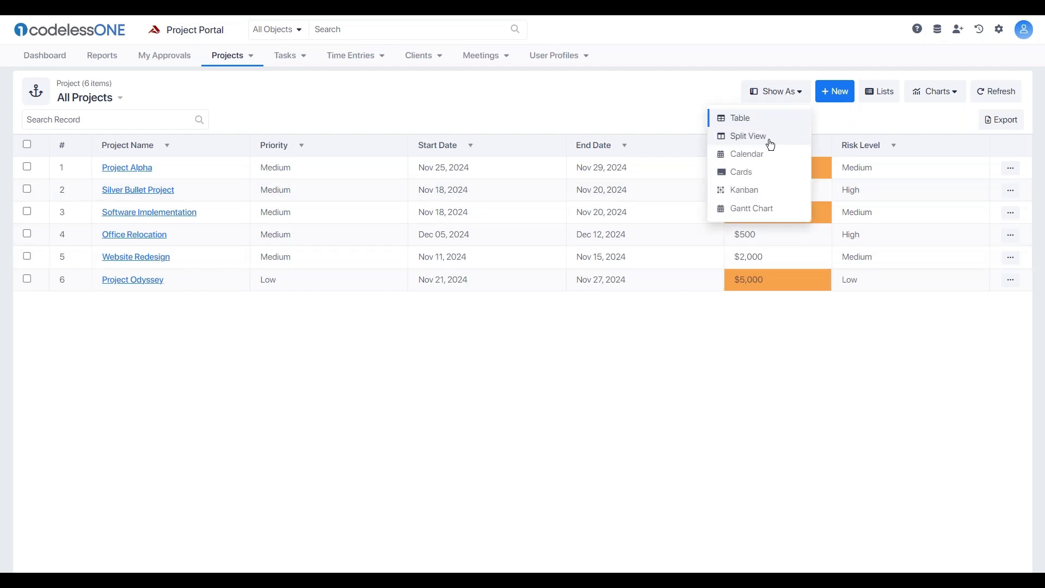
click(769, 141)
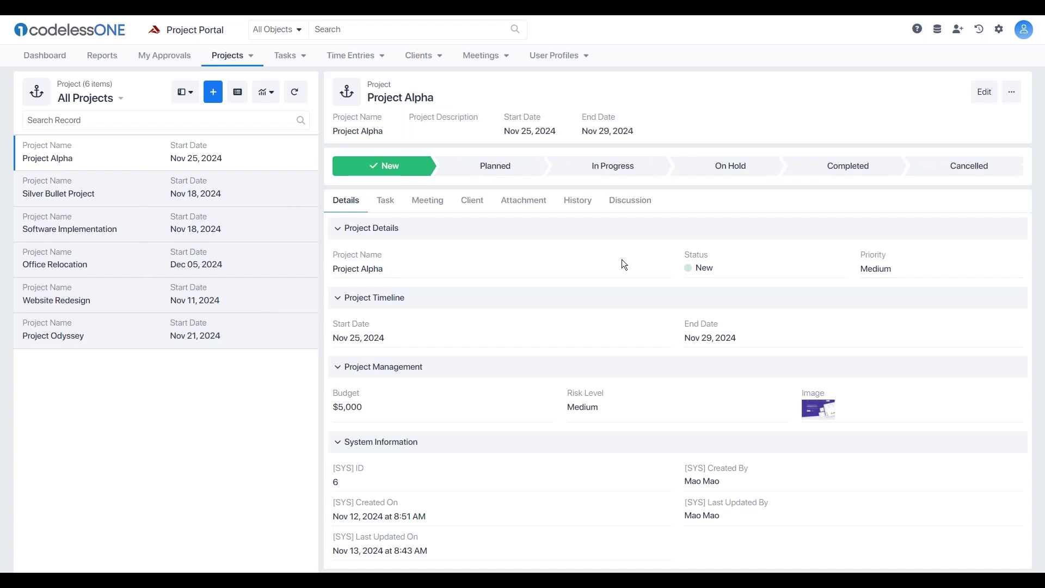
Show the projects on the Calendar and return to Split View
click(186, 93)
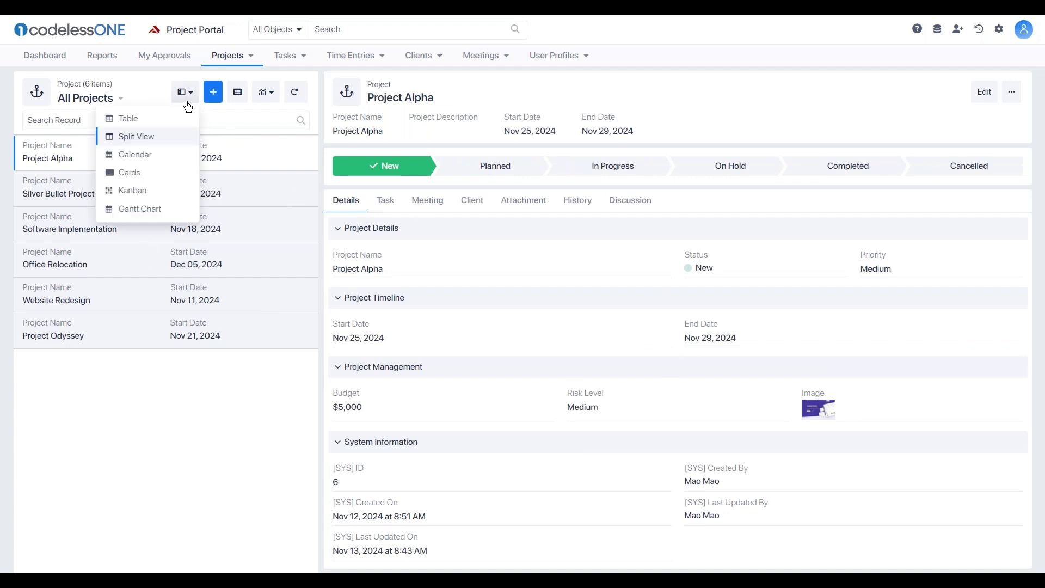
click(163, 156)
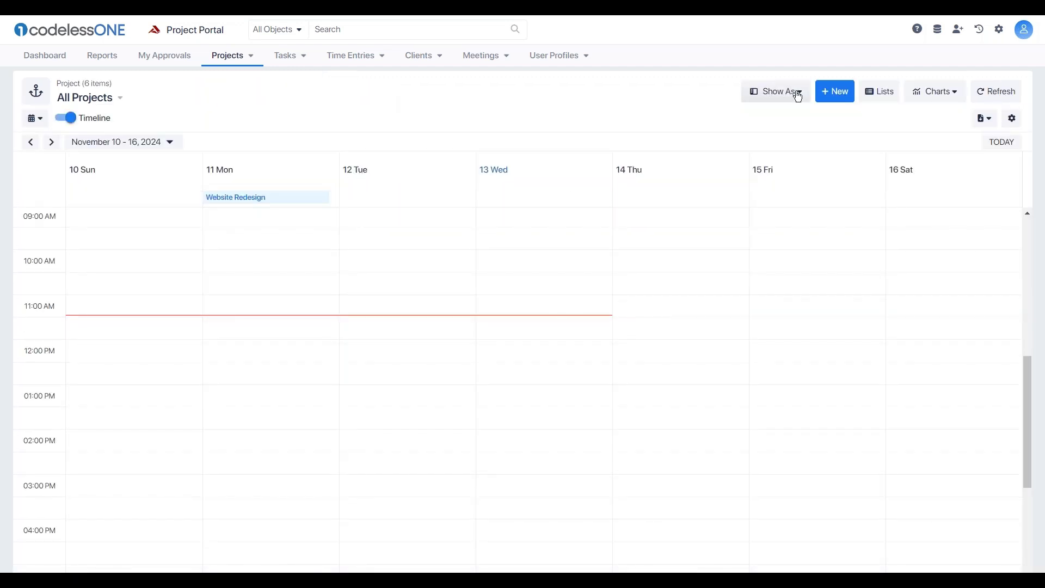
click(795, 92)
click(779, 135)
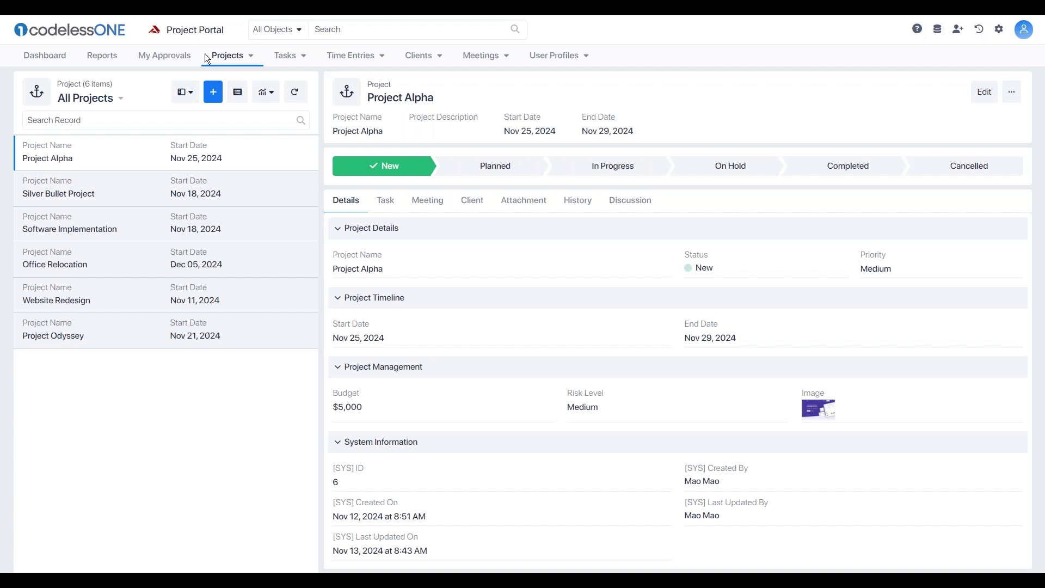
Show the projects as a Calendar and view the details of the Website Redesign entry
click(187, 99)
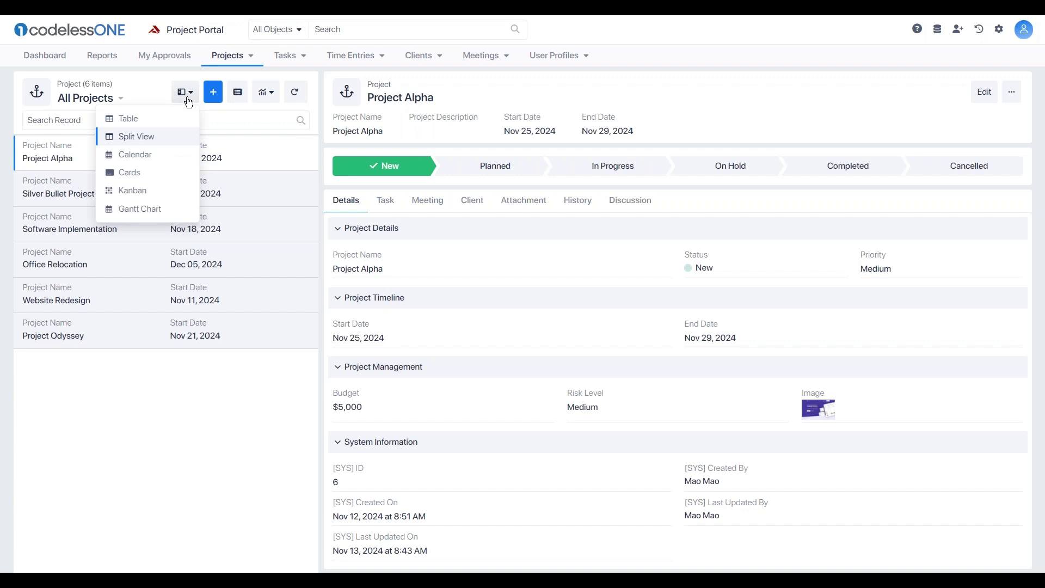
click(175, 158)
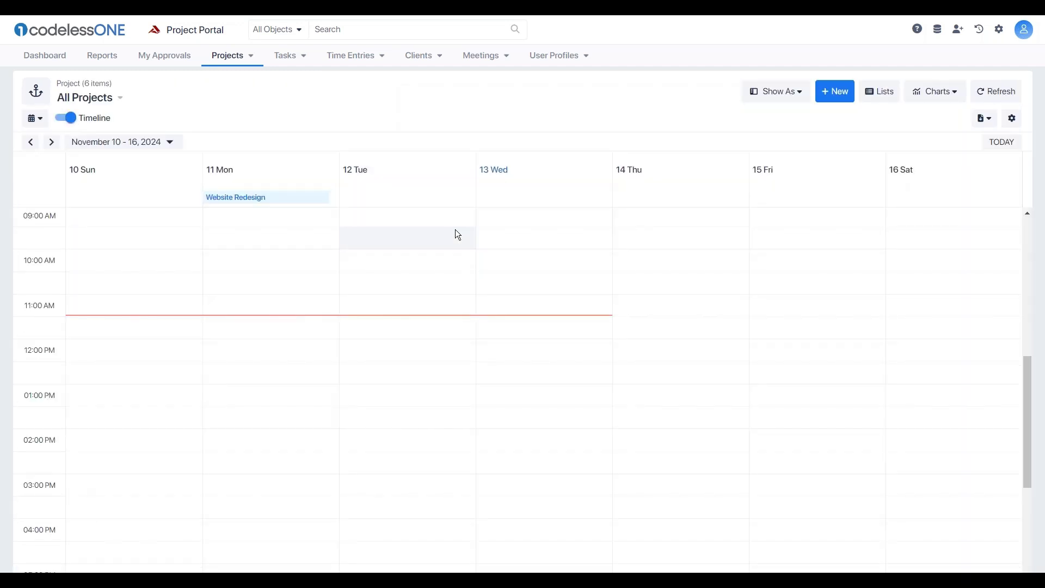
click(305, 201)
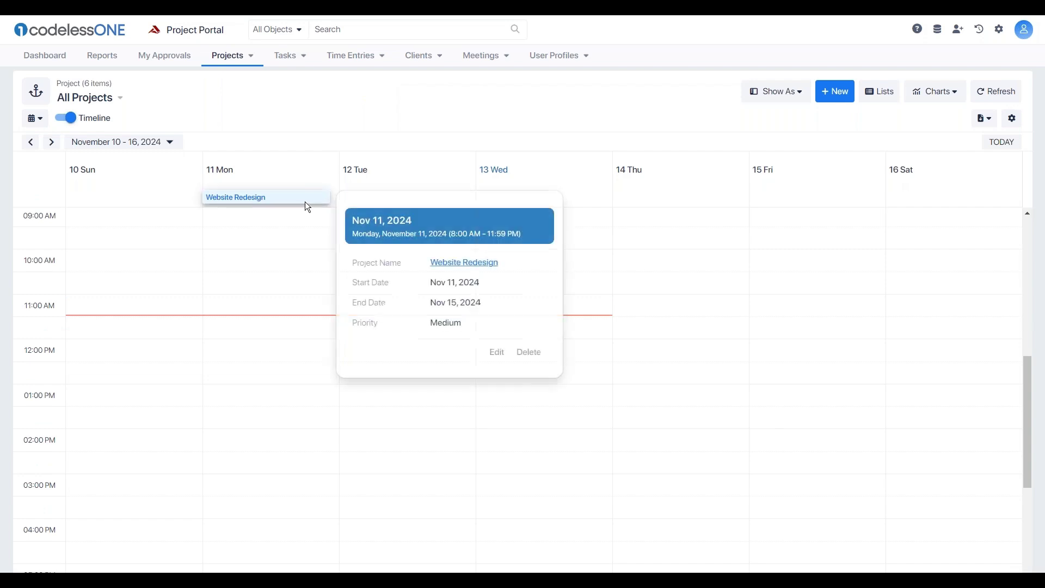
Show the projects as Cards and switch them to the Kanban view
click(800, 96)
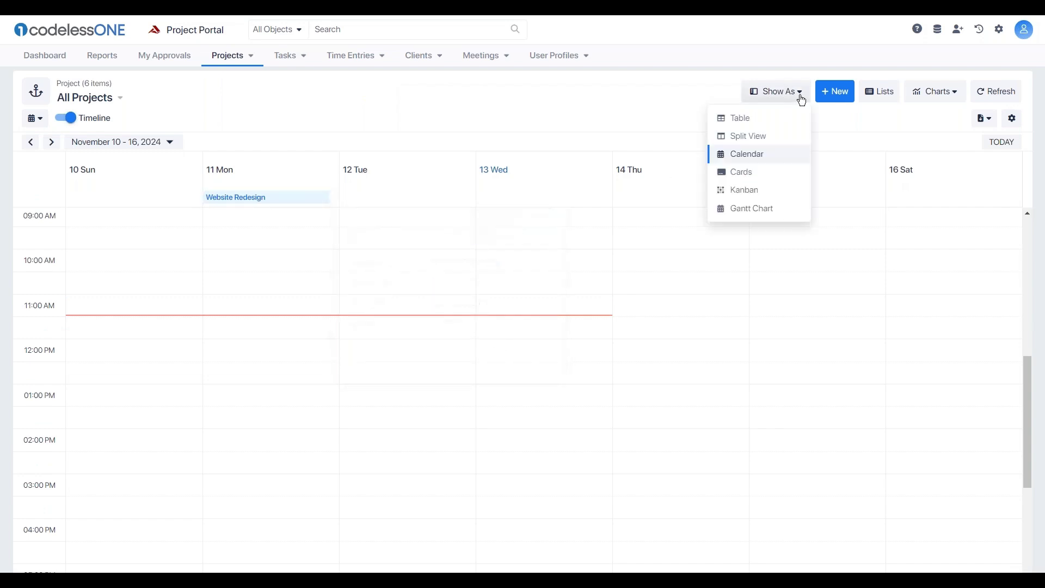
click(768, 173)
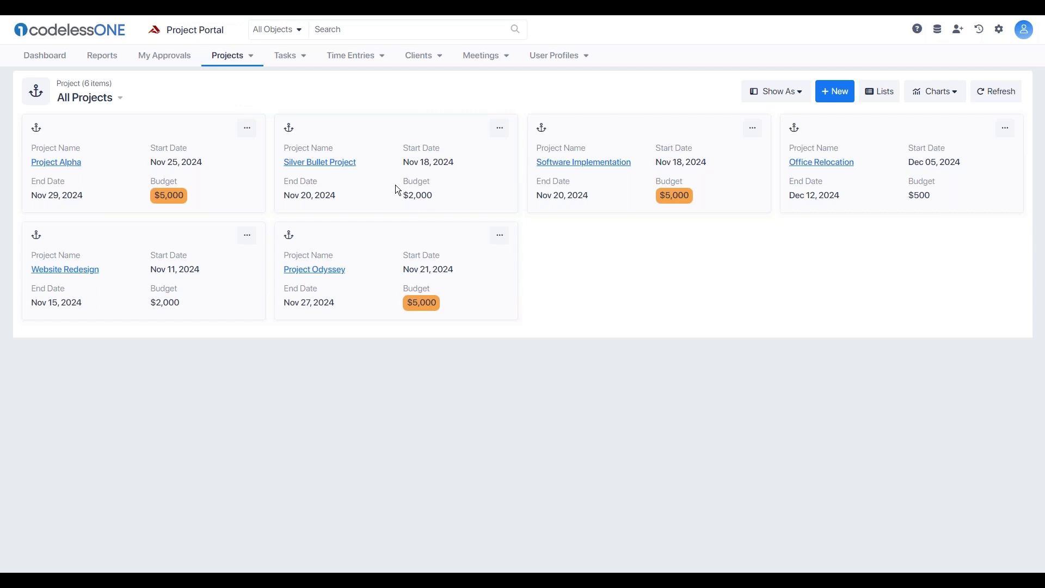
click(776, 92)
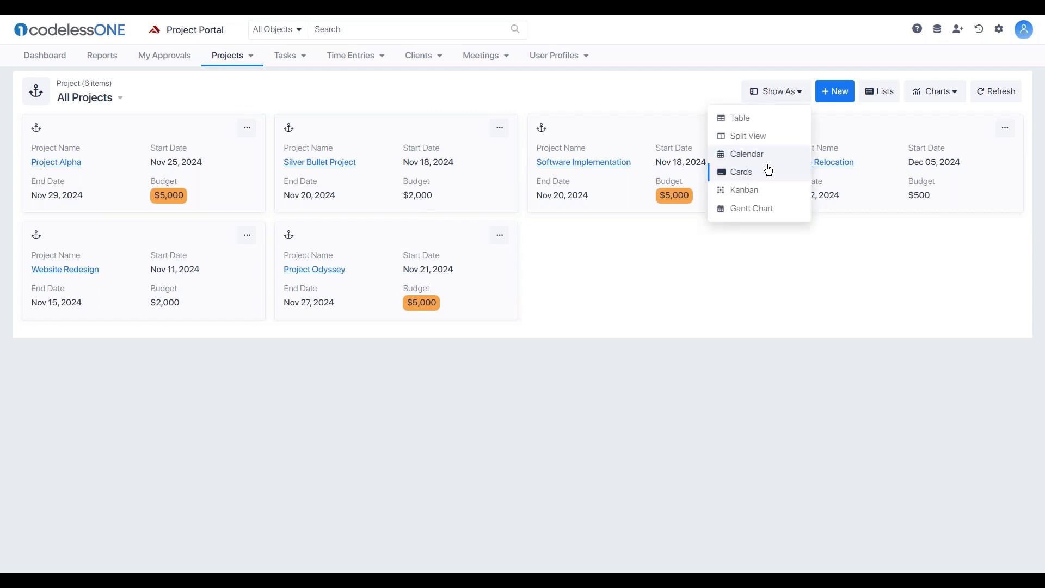
click(764, 190)
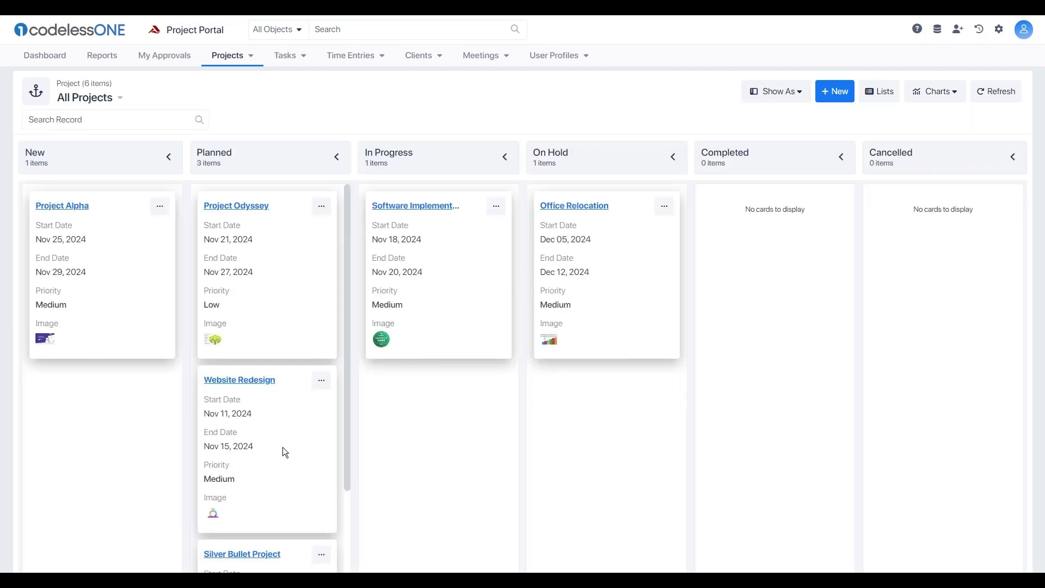
Move the Website Redesign project to the In Progress stage and show the projects as a Gantt Chart
drag(283, 451, 370, 389)
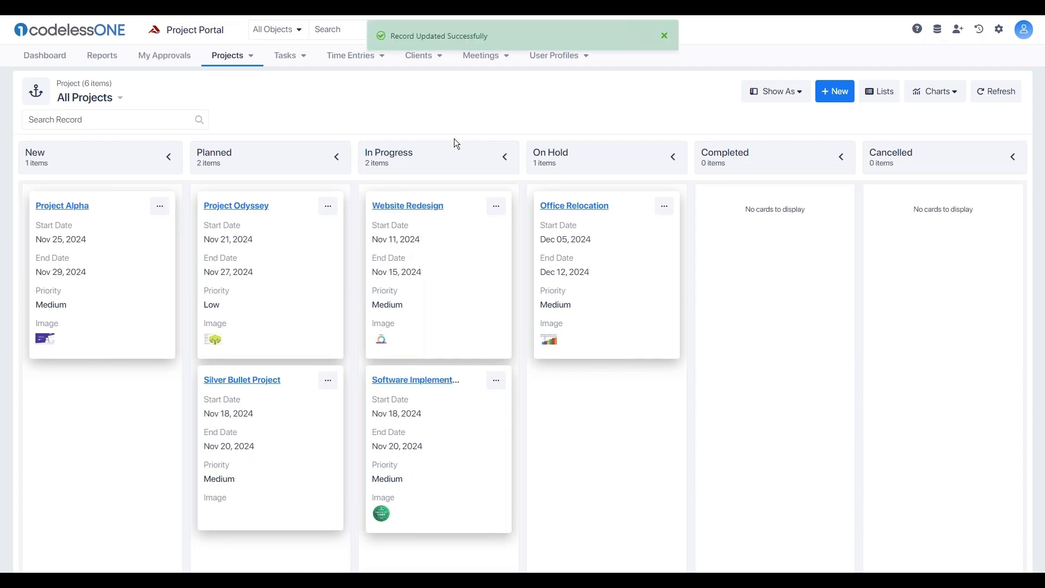
click(782, 93)
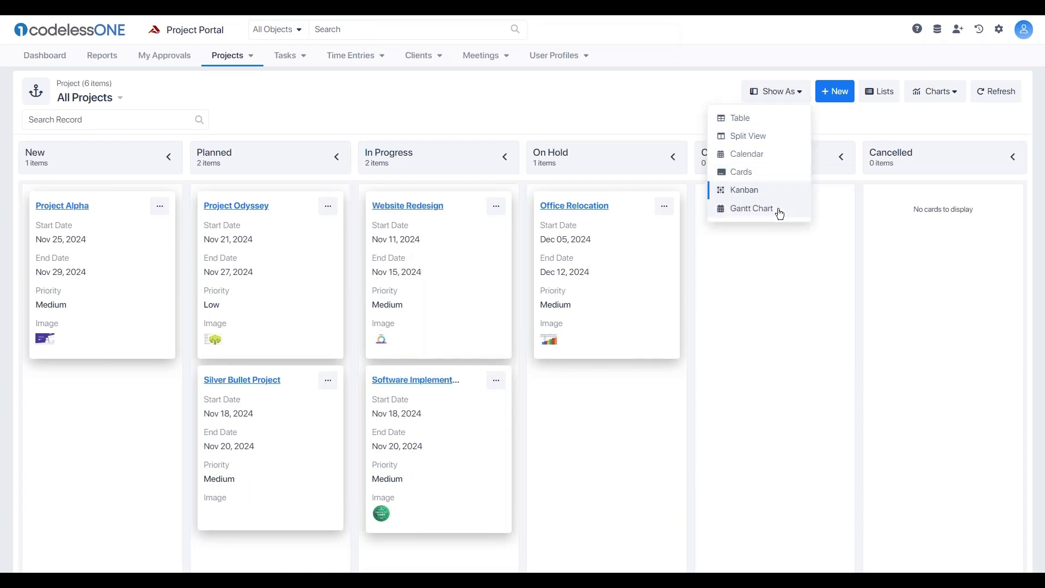
click(752, 209)
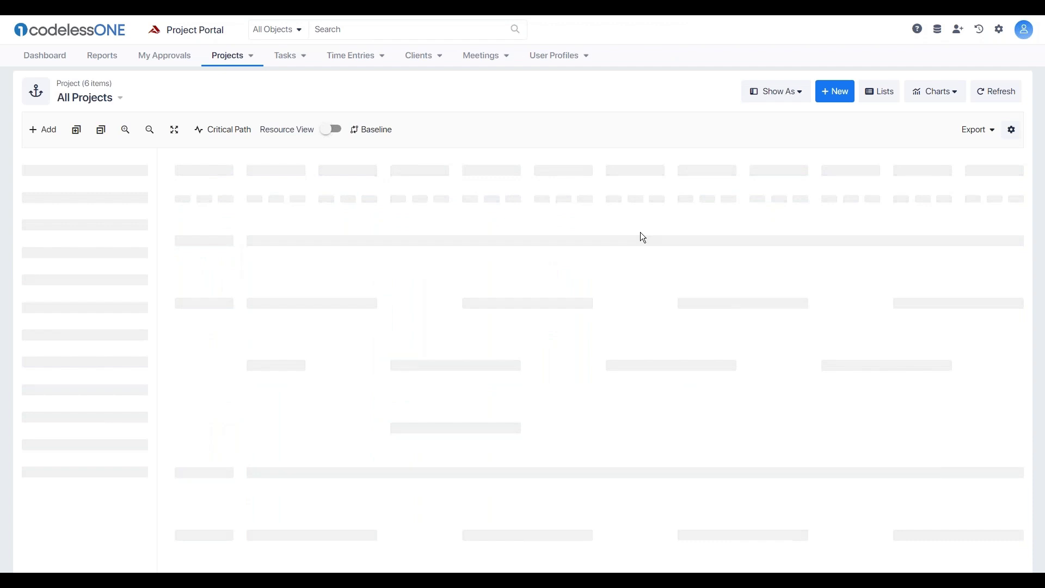
Overlay the Nov 13, 2024 08:03 AM baseline on the projects Gantt chart and compare it with the current schedule
click(372, 130)
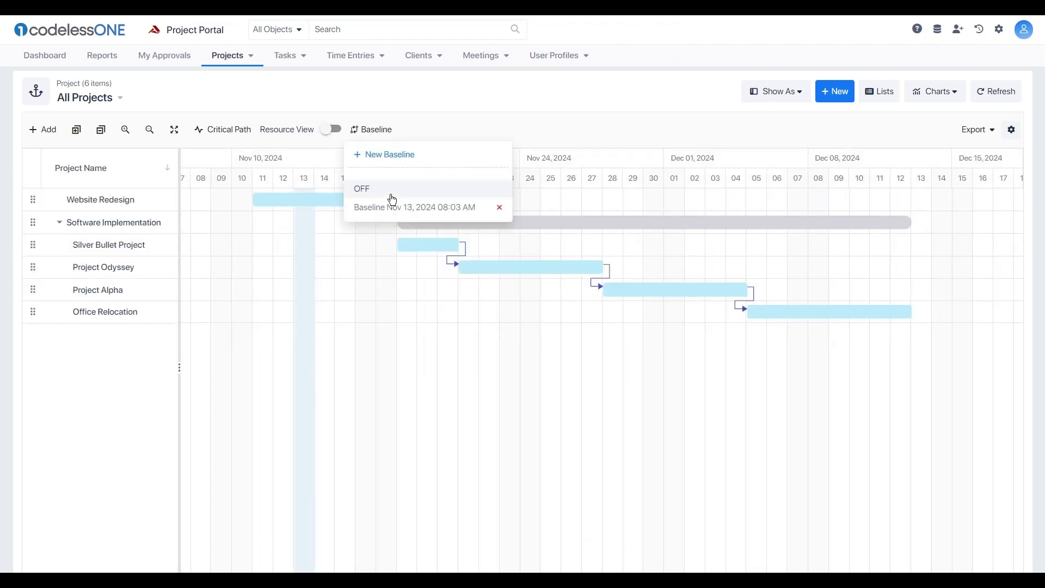
click(447, 207)
click(601, 120)
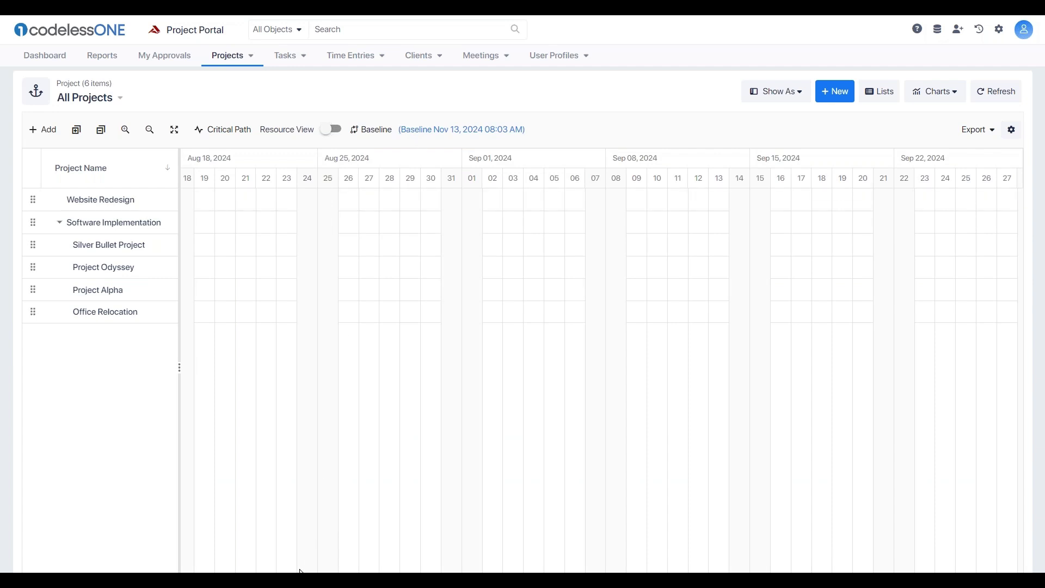
scroll(299, 566, right, 15)
scroll(299, 566, left, 10)
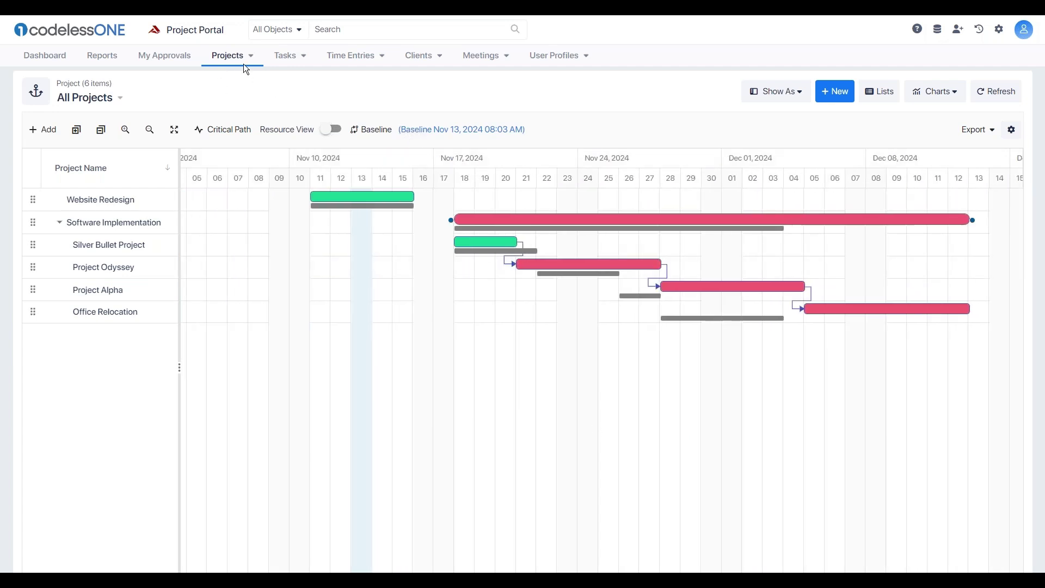
Show the projects as a Table and open the linked tasks of Project Odyssey
click(777, 91)
click(737, 114)
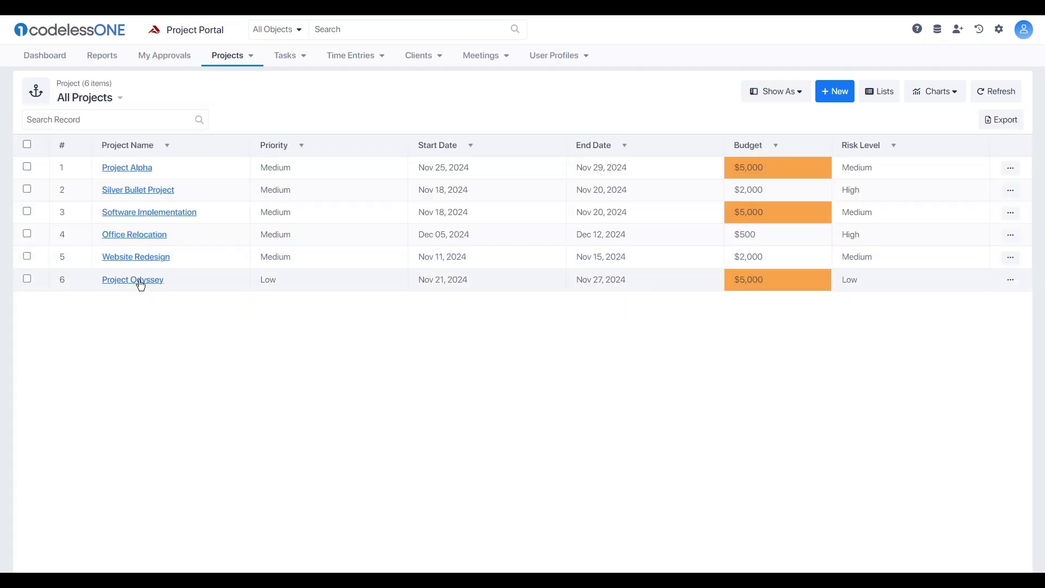
click(140, 279)
click(74, 157)
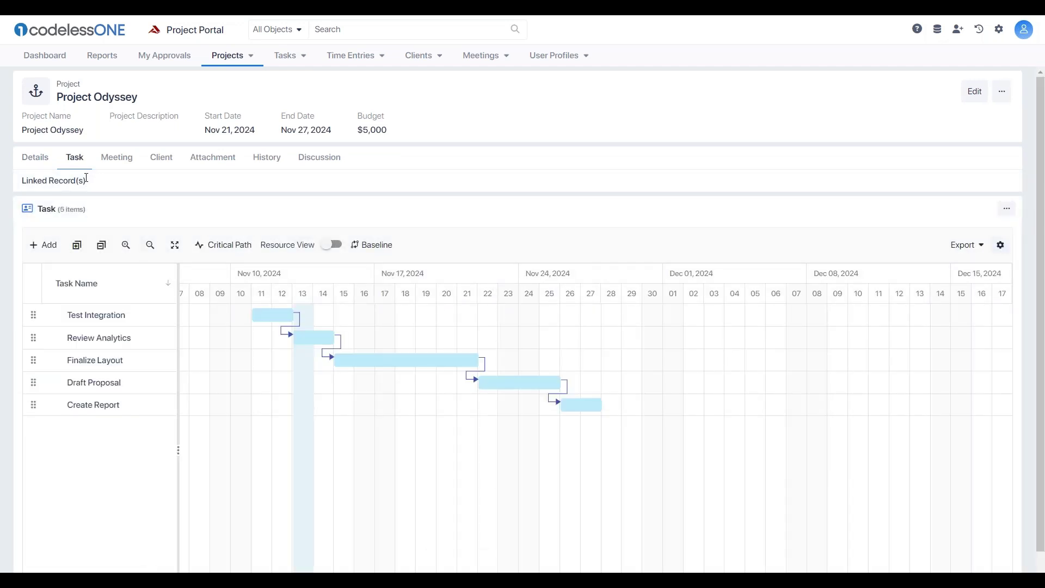
Apply the Nov 13, 2024 08:08 AM baseline to Project Odyssey's task Gantt chart and remove it again
click(373, 245)
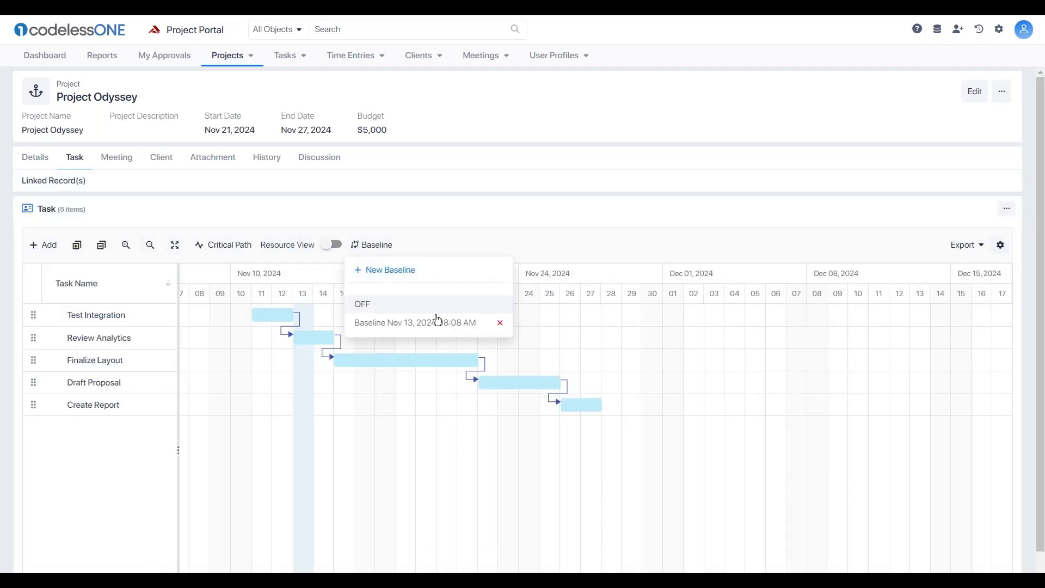
click(436, 323)
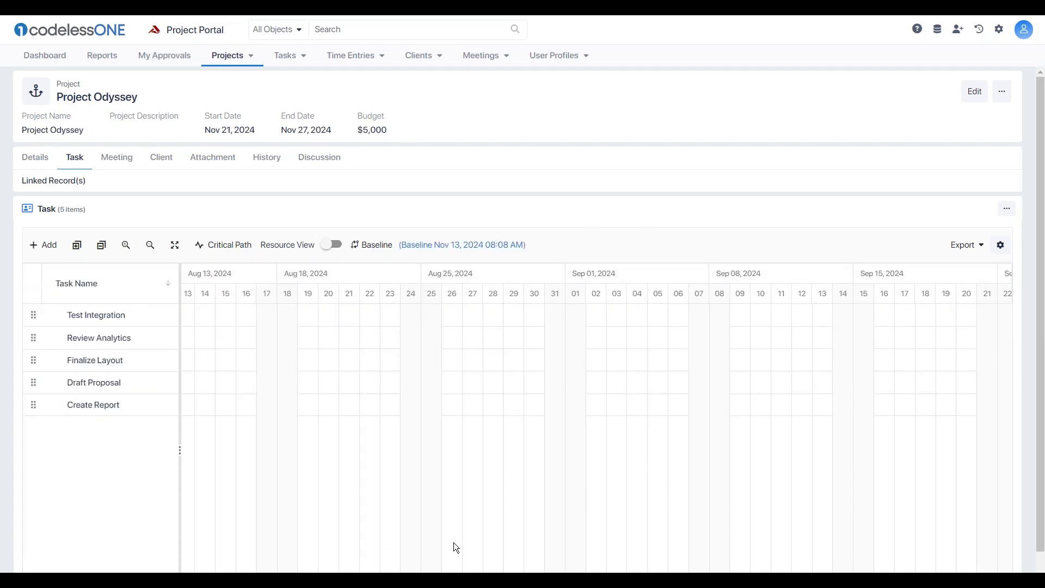
click(452, 244)
click(498, 322)
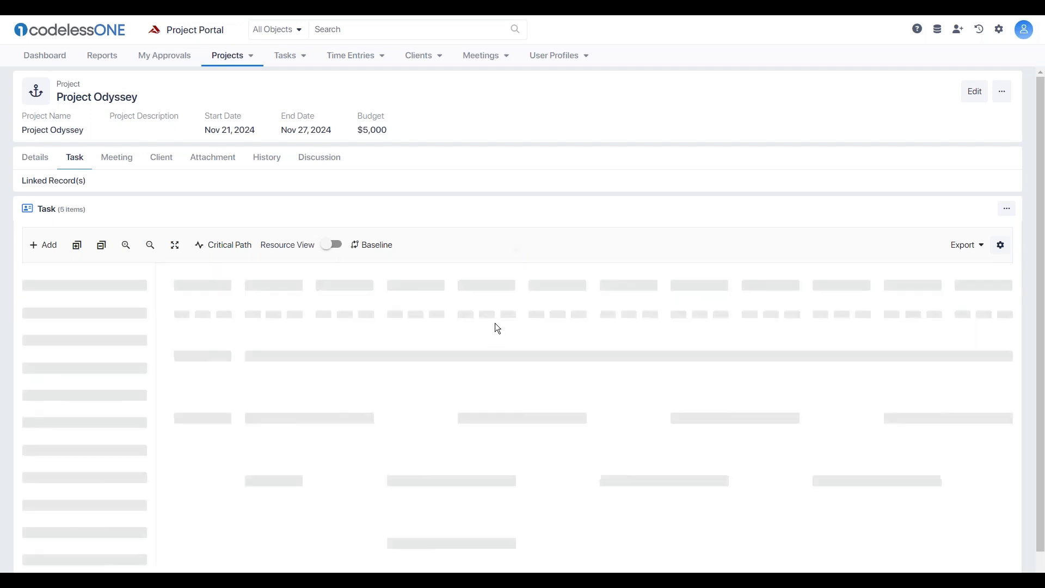
Review Project Odyssey's linked meetings and tasks, its details, attachments and change history
click(117, 160)
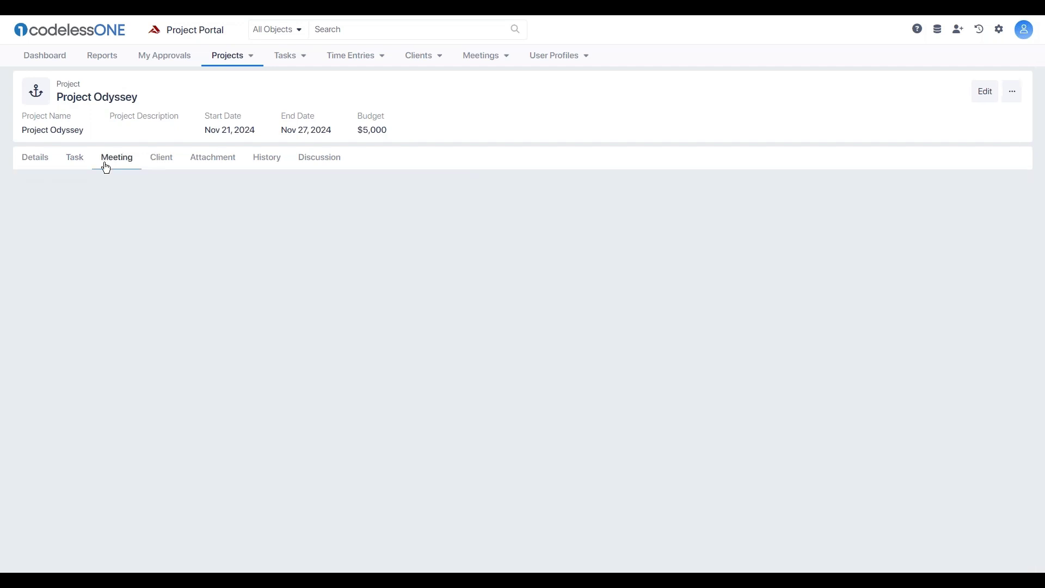
click(81, 166)
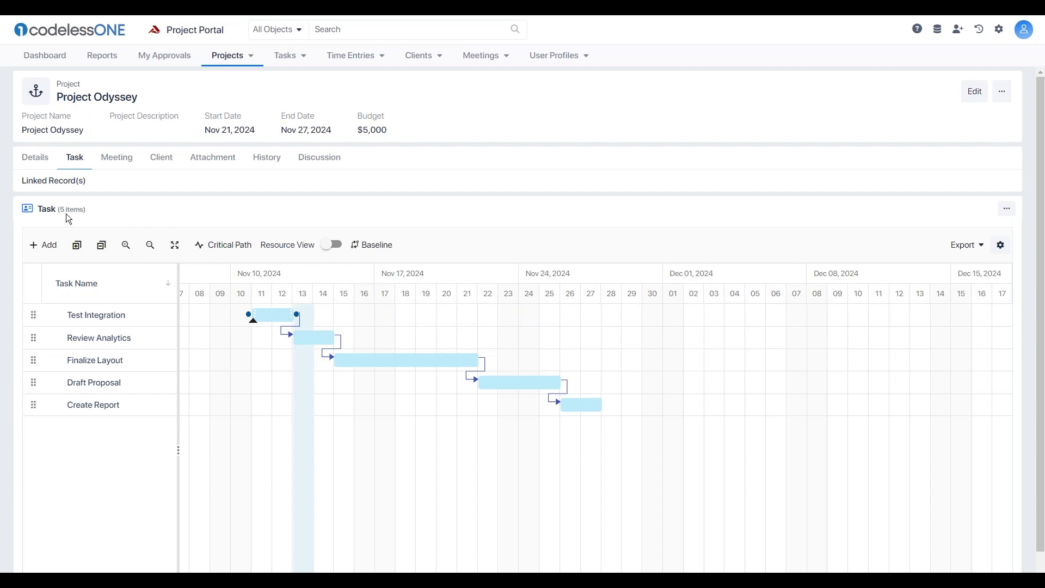
click(113, 164)
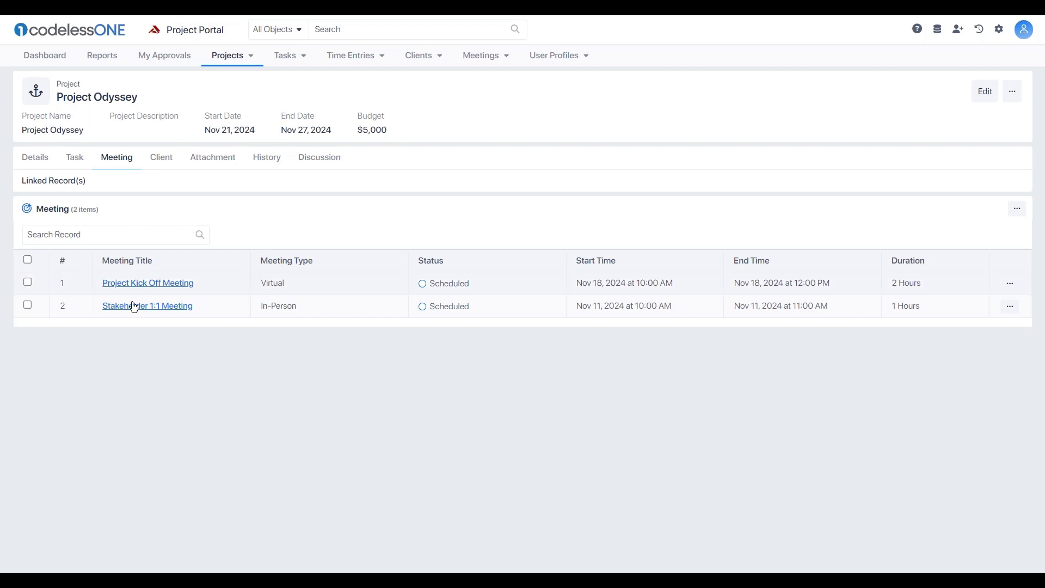
click(40, 162)
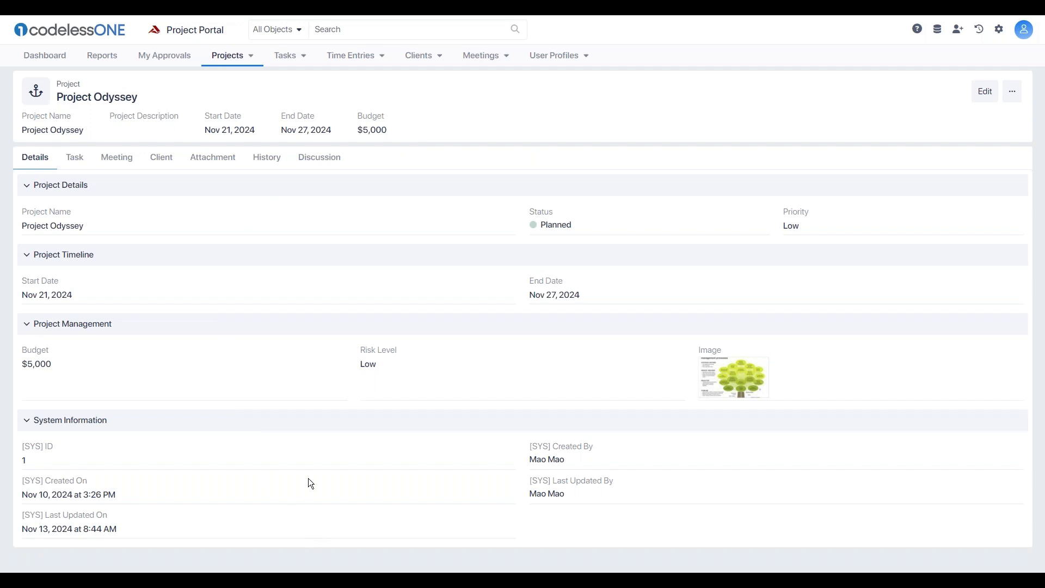
click(229, 164)
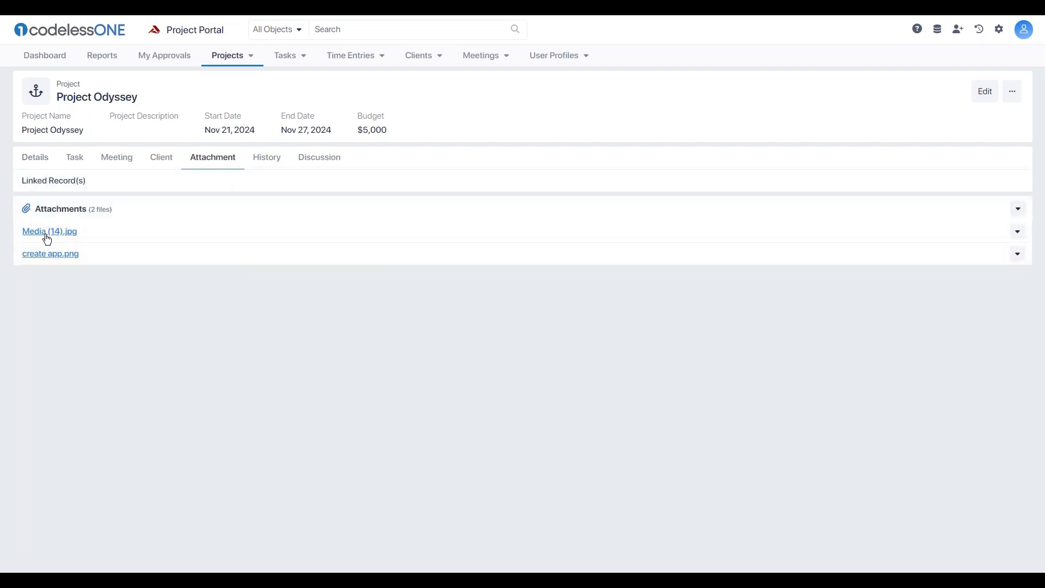
click(266, 159)
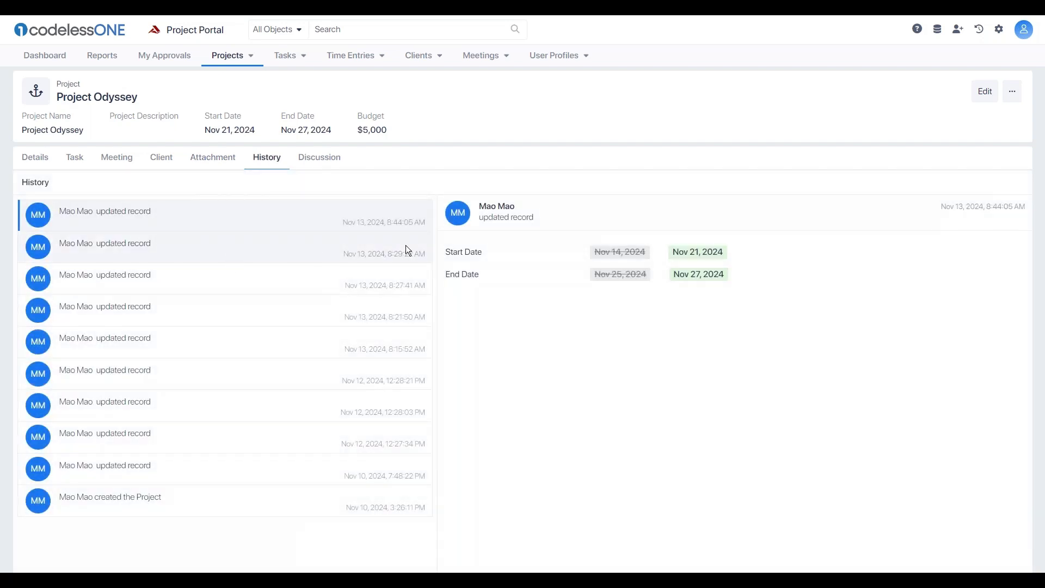
Check which users can be mentioned with @ in Project Odyssey's discussion, clear the comment and return to the project details
click(321, 159)
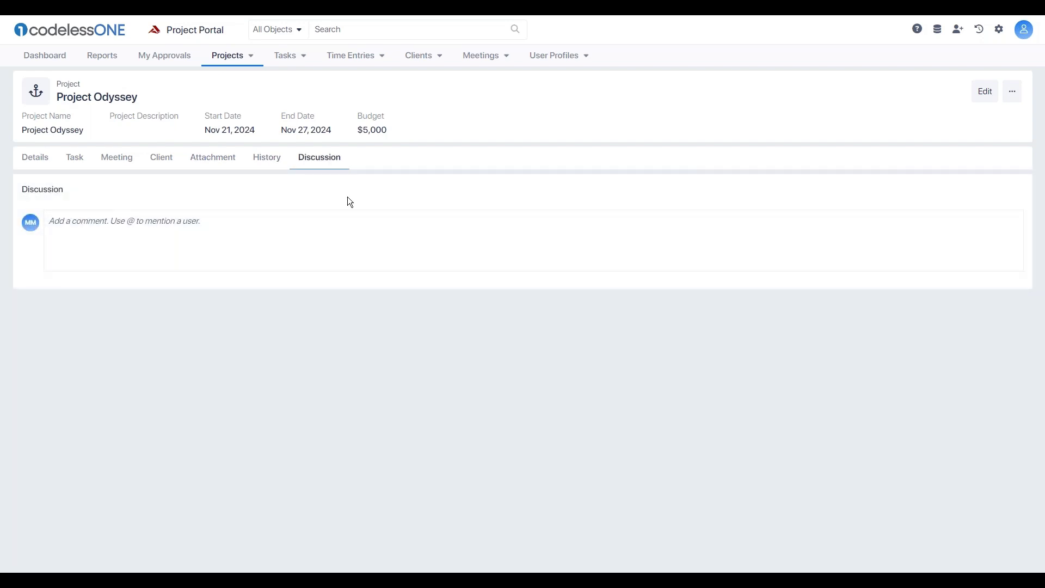
click(224, 230)
text(@)
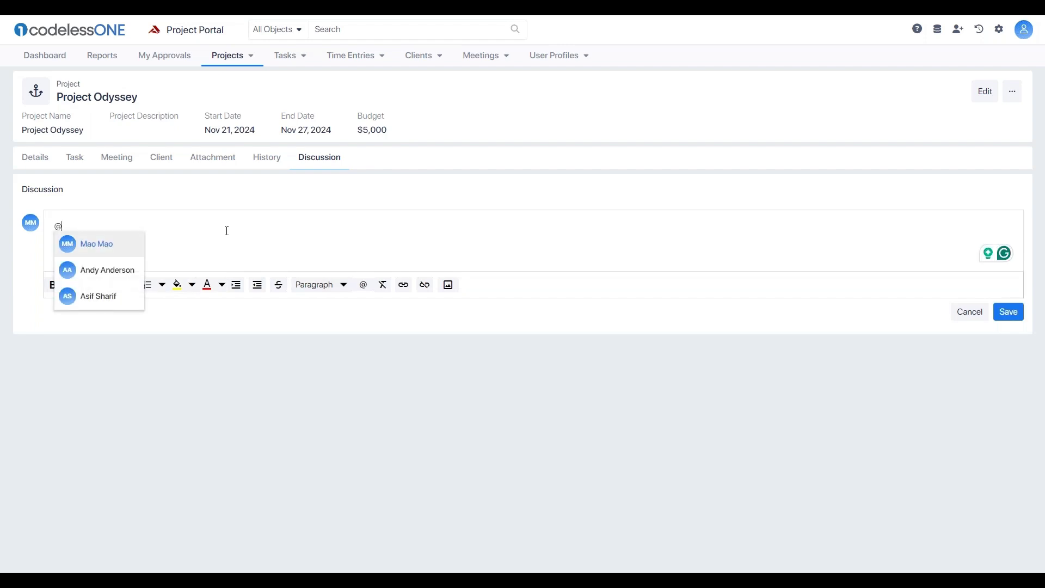
key(BackSpace)
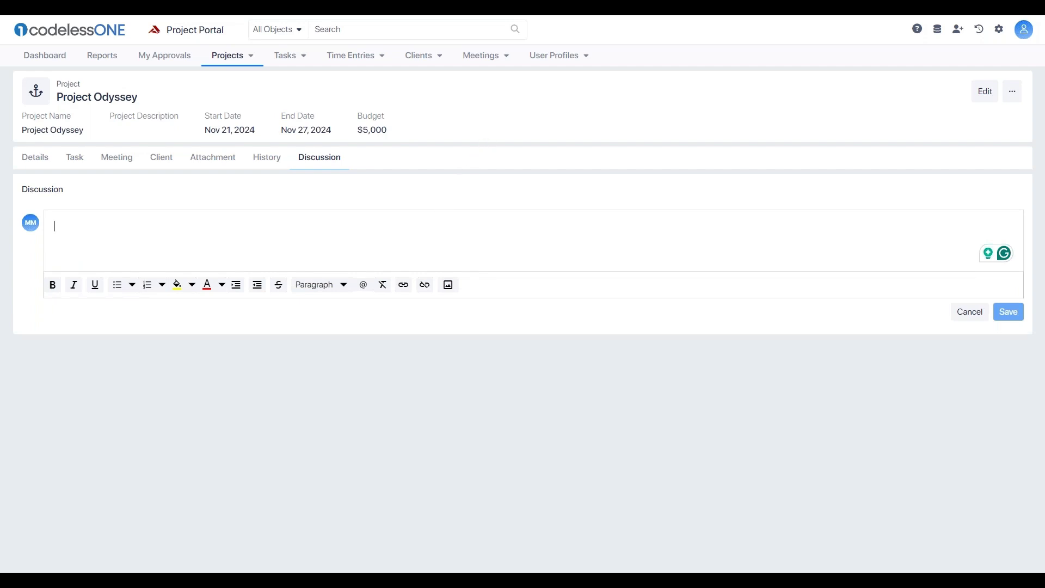
click(35, 164)
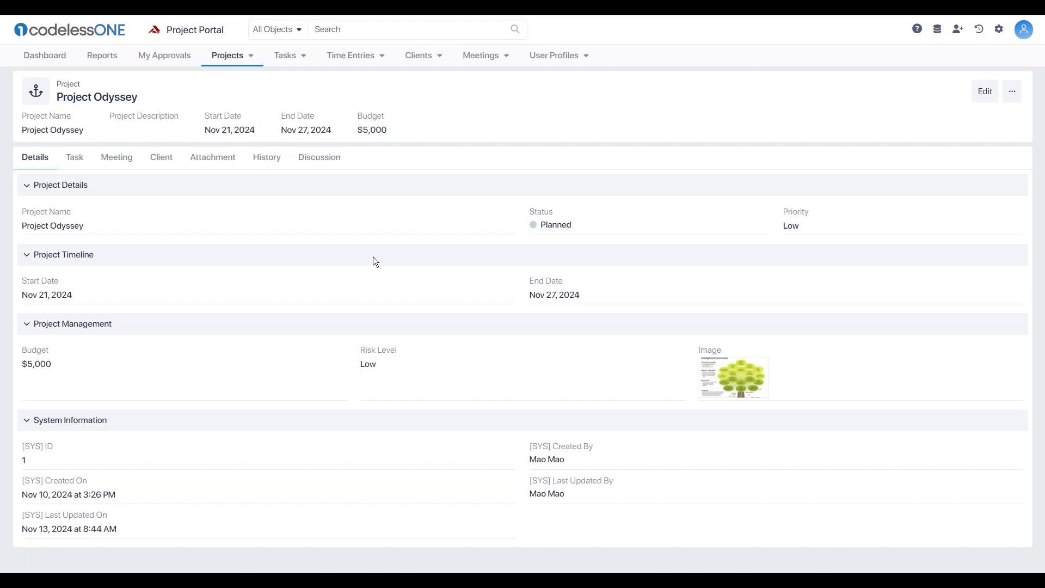
Browse the tasks and meetings lists, then view the blank Add Meeting form and close it
click(286, 56)
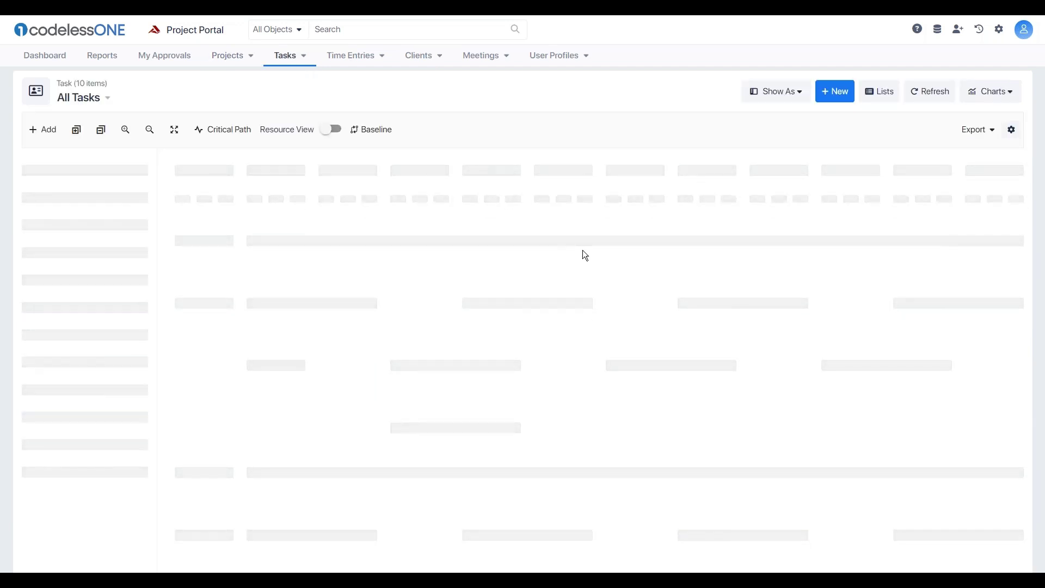
click(483, 57)
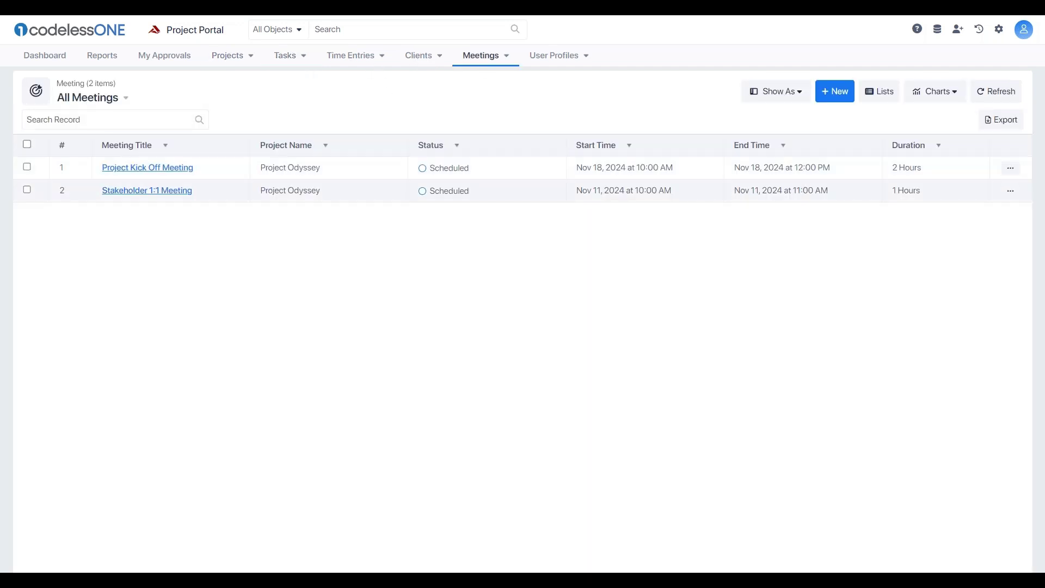
click(845, 98)
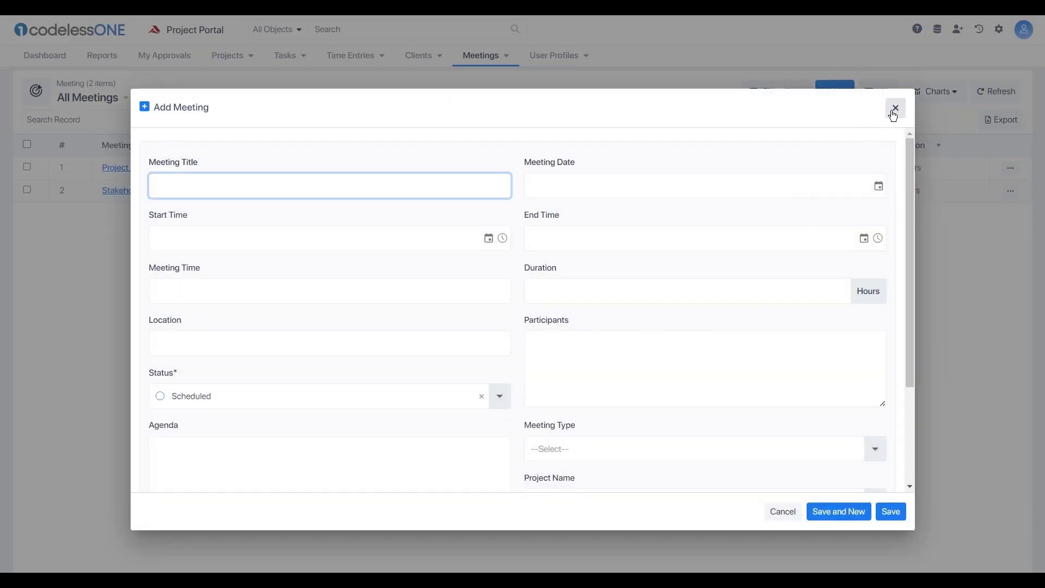
click(895, 112)
Turn on Edit Mode and open the Meeting New Record page's form in the App Editor
click(999, 29)
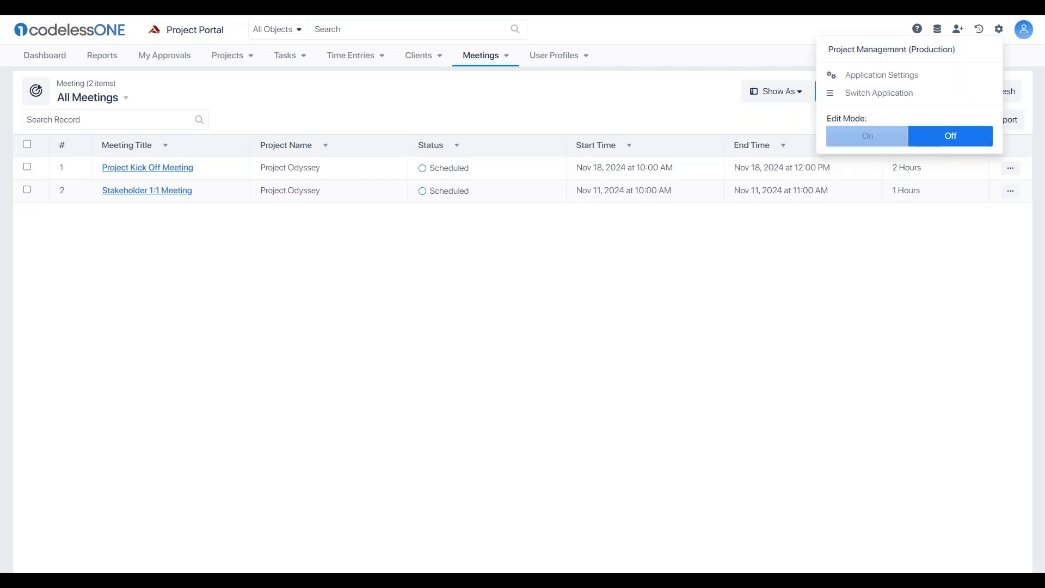
click(868, 136)
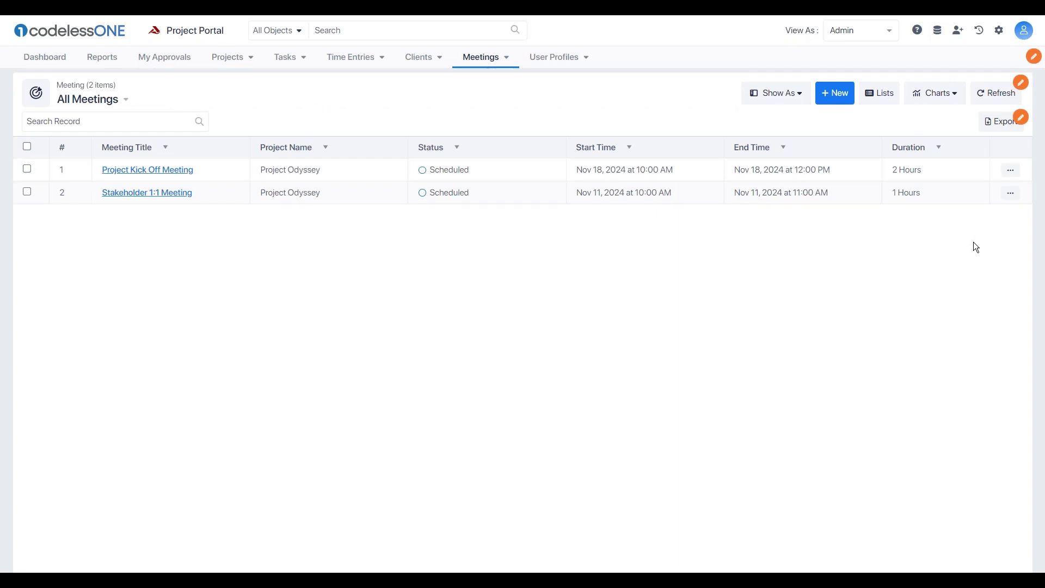
click(835, 93)
click(170, 106)
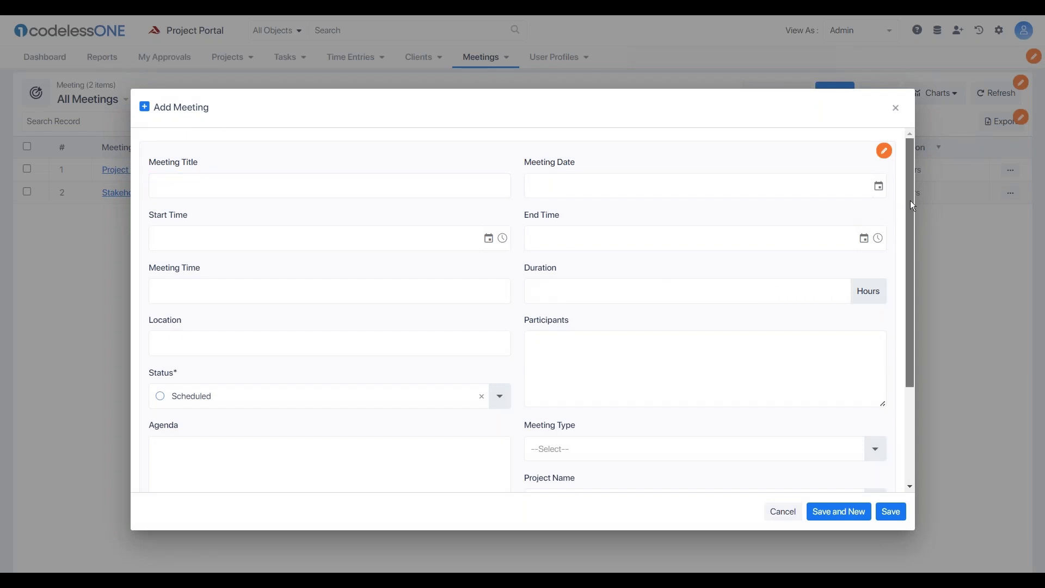
mouse_move(910, 200)
mouse_down()
mouse_move(908, 294)
mouse_move(912, 186)
mouse_move(875, 146)
mouse_up()
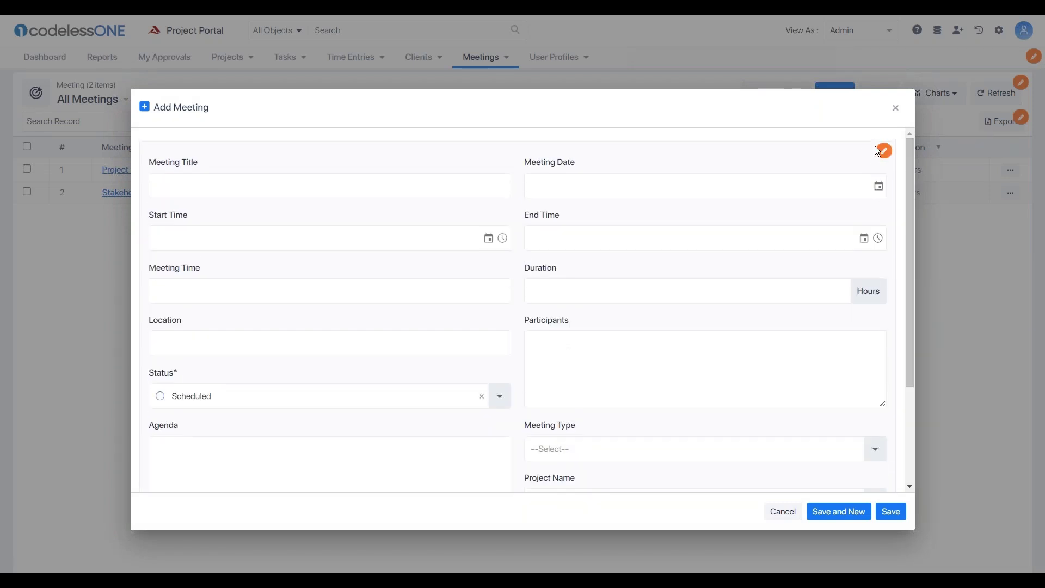
click(881, 145)
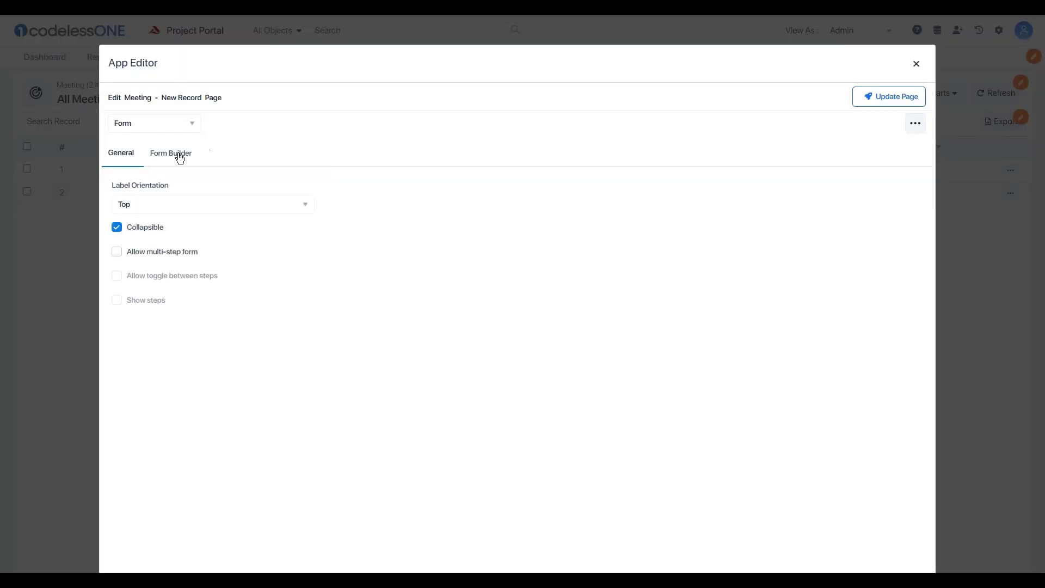
Optimize the meeting form's layout using AI in the Form Builder and review the generated sections
click(180, 159)
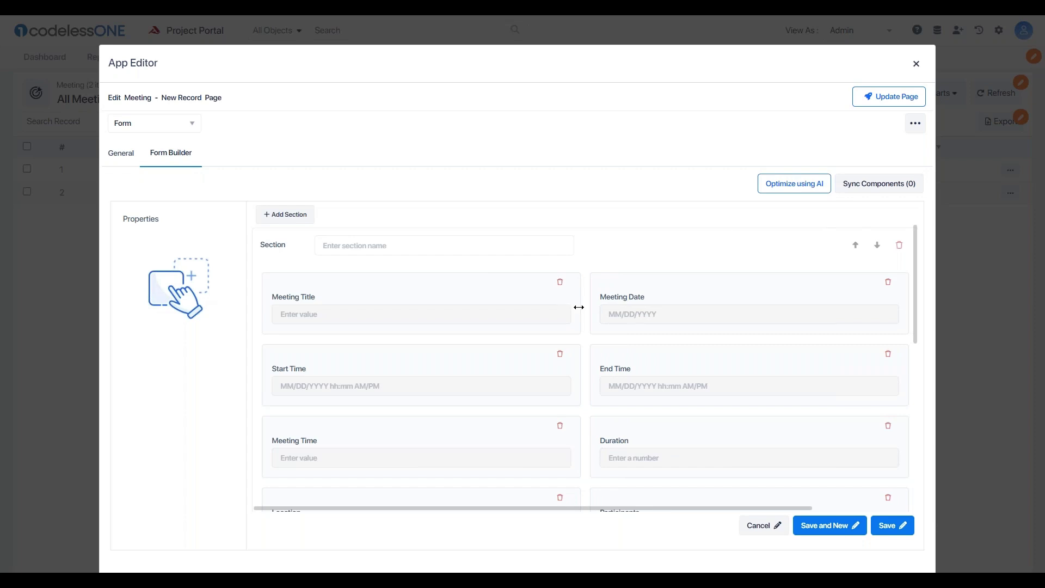
mouse_move(583, 300)
mouse_down()
mouse_move(526, 303)
mouse_move(579, 303)
mouse_up()
click(813, 194)
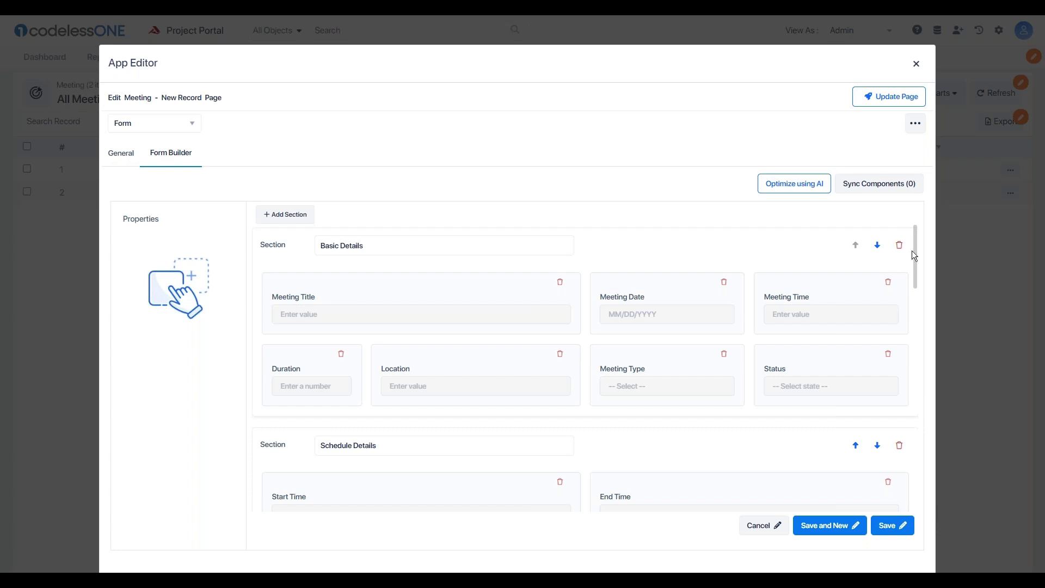
scroll(906, 305, down, 7)
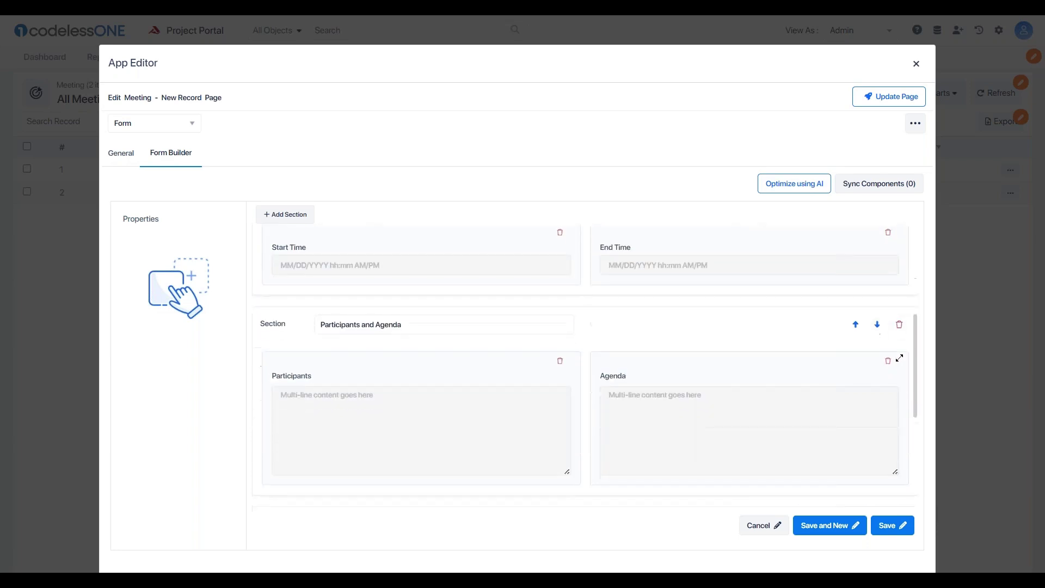
scroll(899, 357, down, 3)
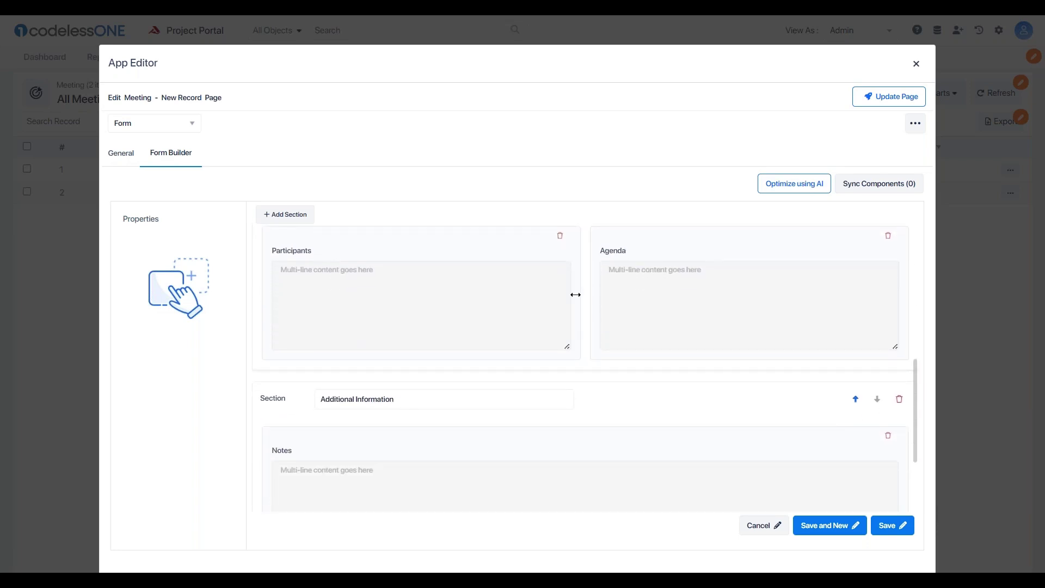
Offset the Participants field to place Agenda on its own row, check the Meeting form's sections, and update the page
drag(574, 294, 711, 321)
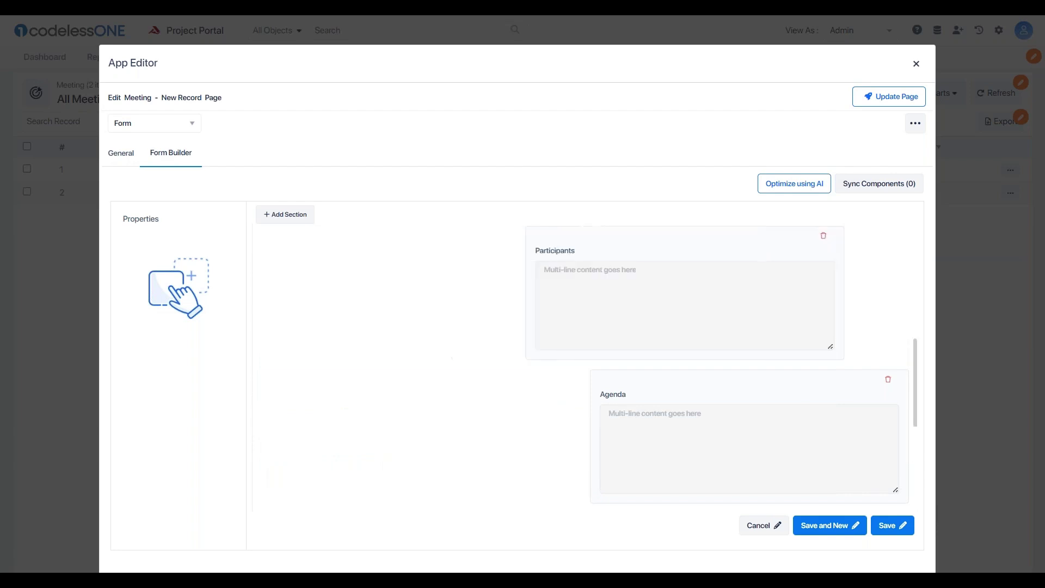
drag(741, 383, 299, 296)
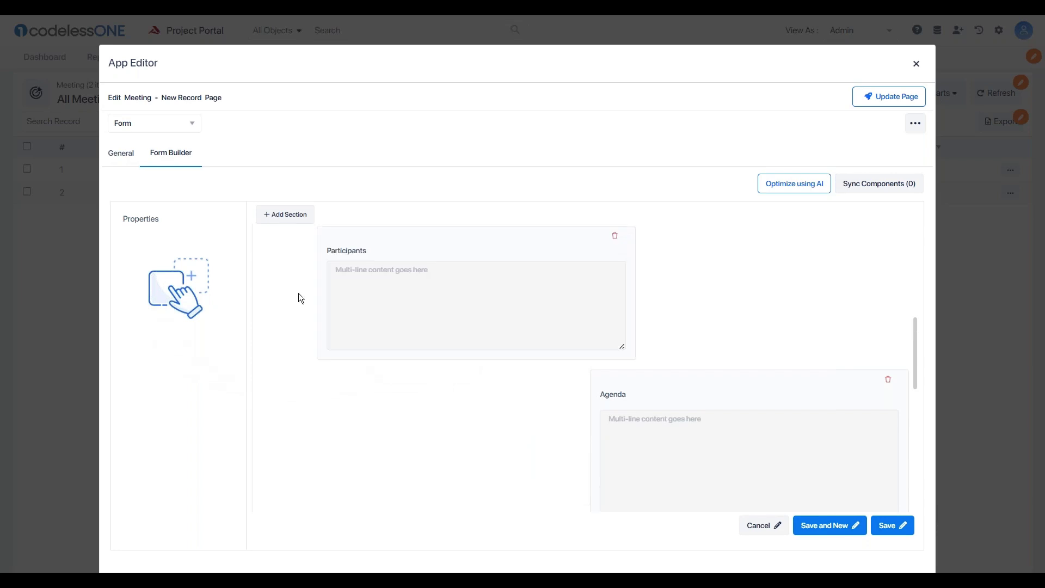
scroll(855, 362, up, 2)
scroll(858, 363, up, 5)
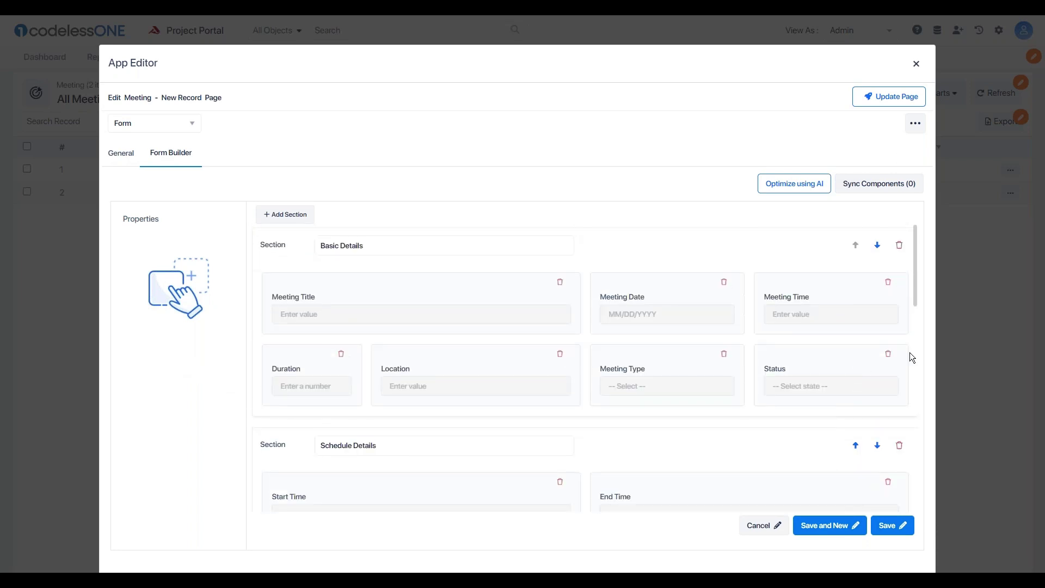
scroll(907, 360, down, 10)
scroll(897, 370, up, 10)
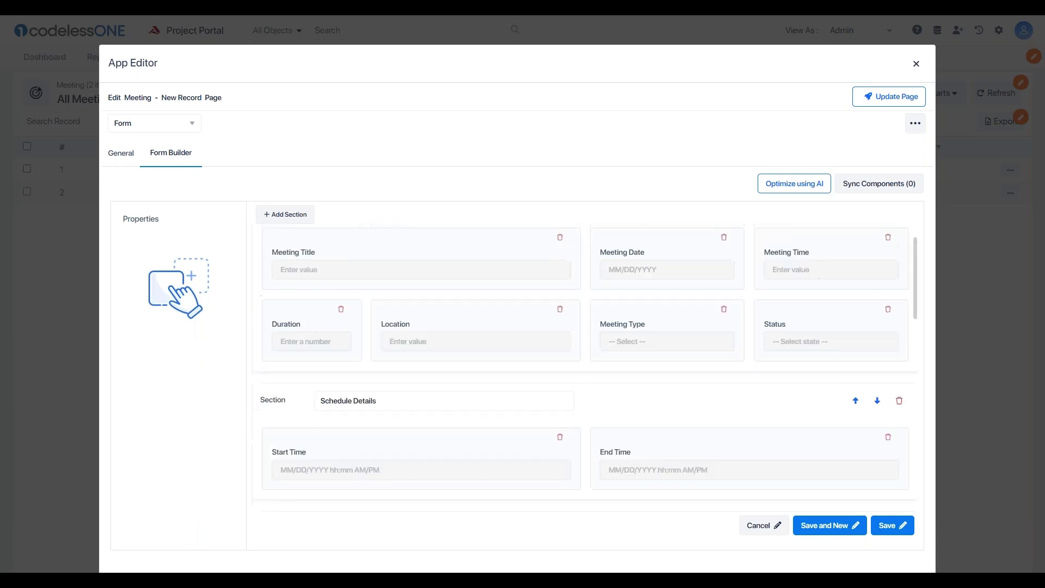
click(901, 105)
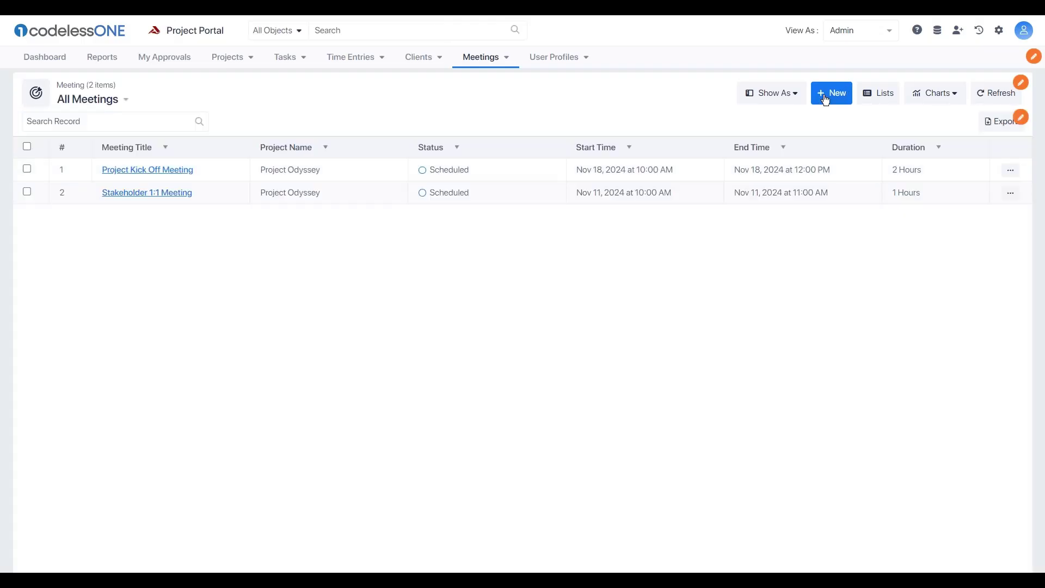
Check the updated layout in a blank Add Meeting form, including the Participants and Agenda section, and close the form
click(826, 97)
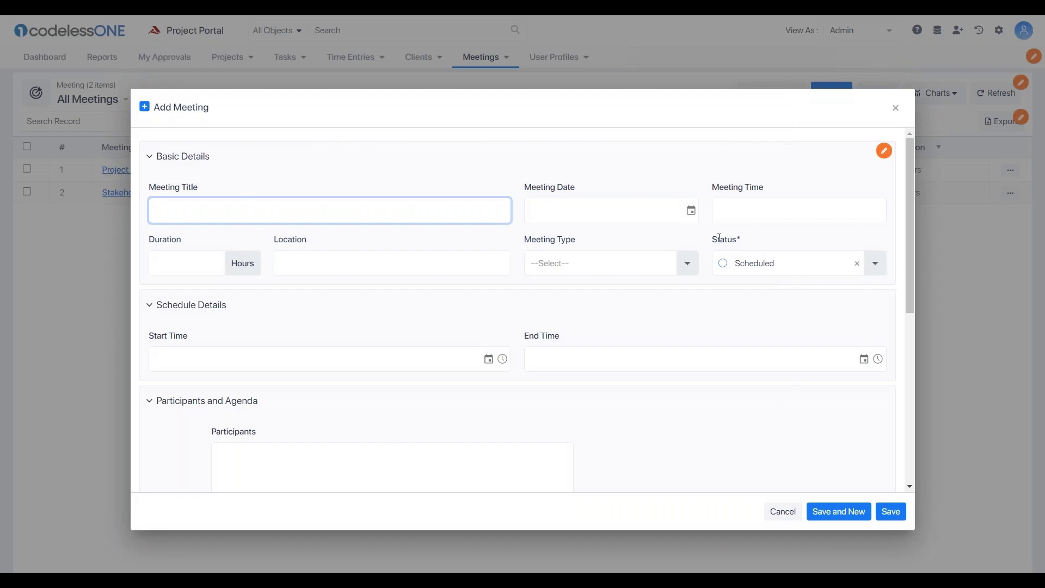
scroll(687, 391, down, 3)
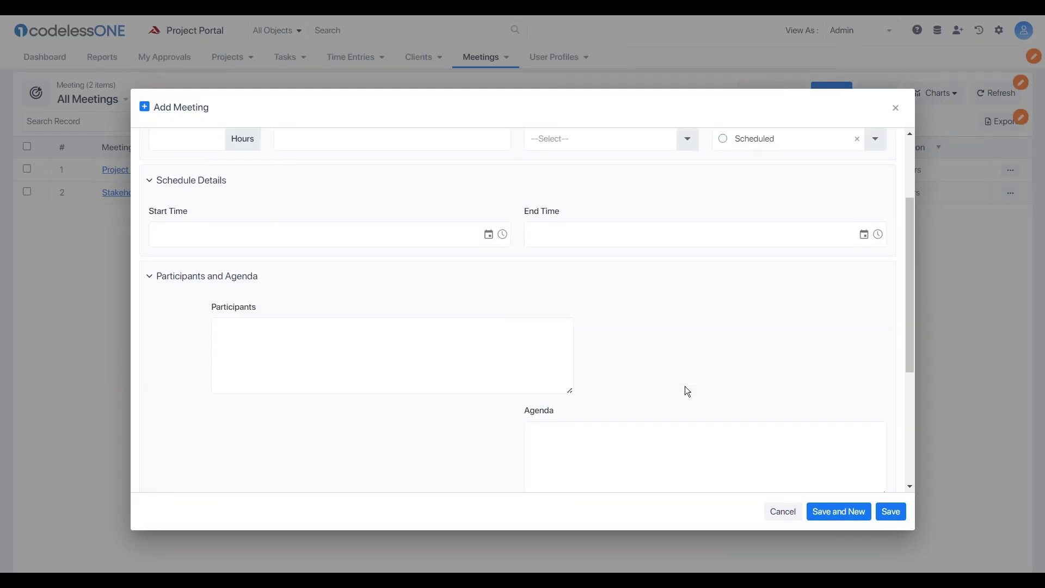
scroll(687, 391, up, 3)
click(895, 108)
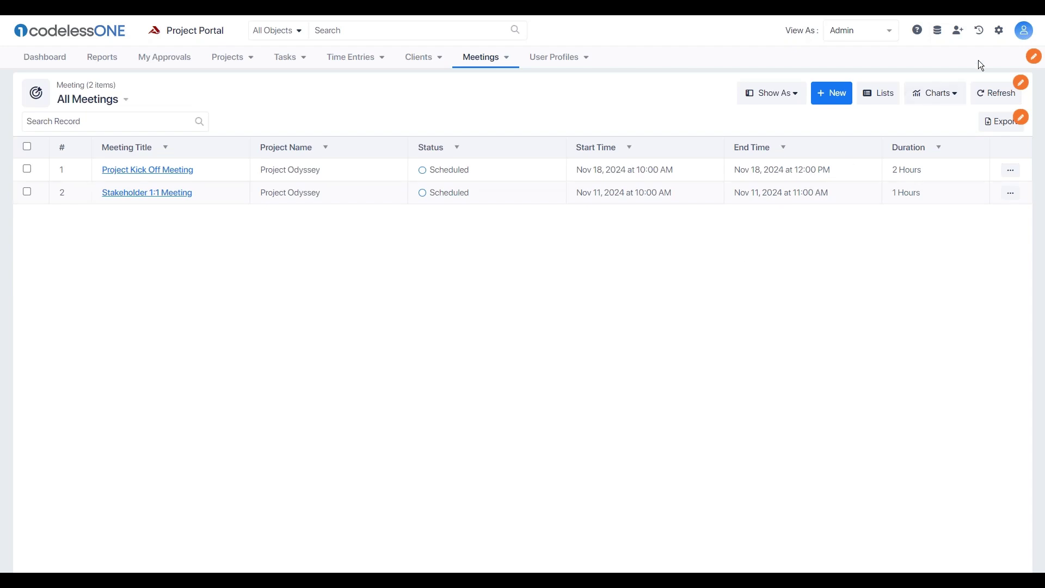
Test a new task's validation with an empty Task Name and 20 Actual Hours, check the Contact Number mask, and discard the entry
click(1001, 31)
click(944, 386)
click(285, 59)
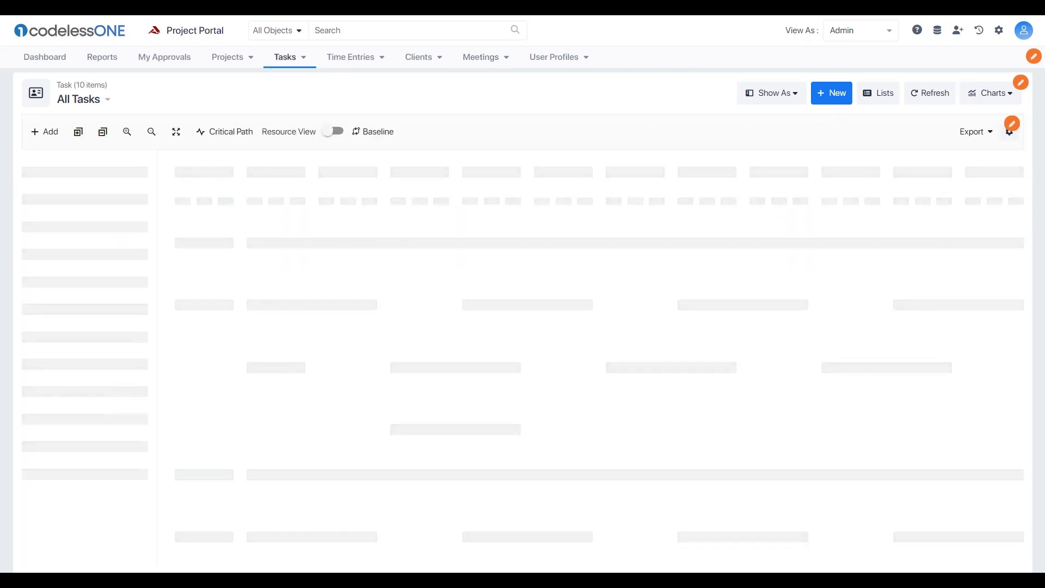
click(831, 93)
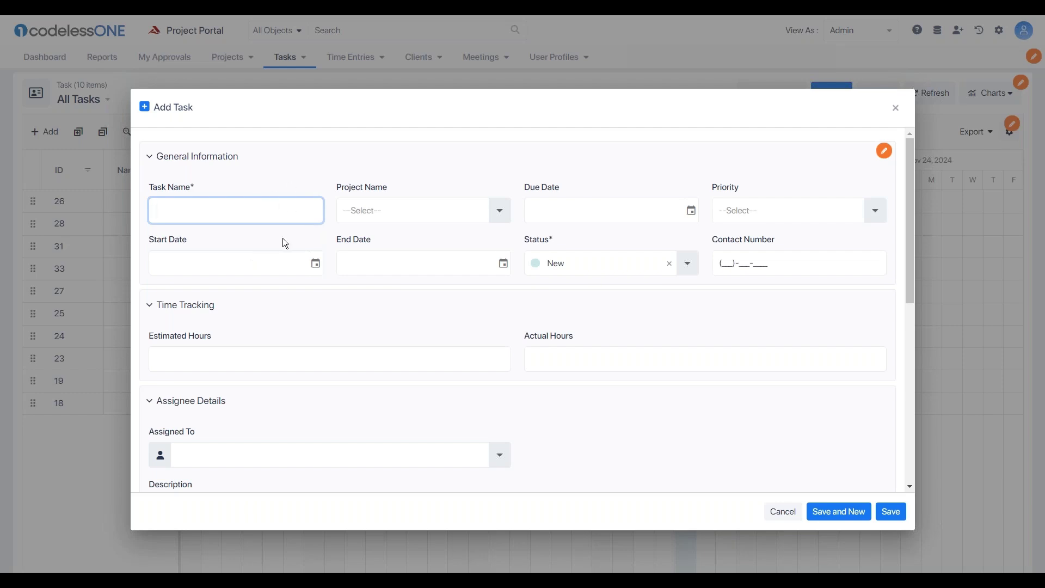
click(215, 223)
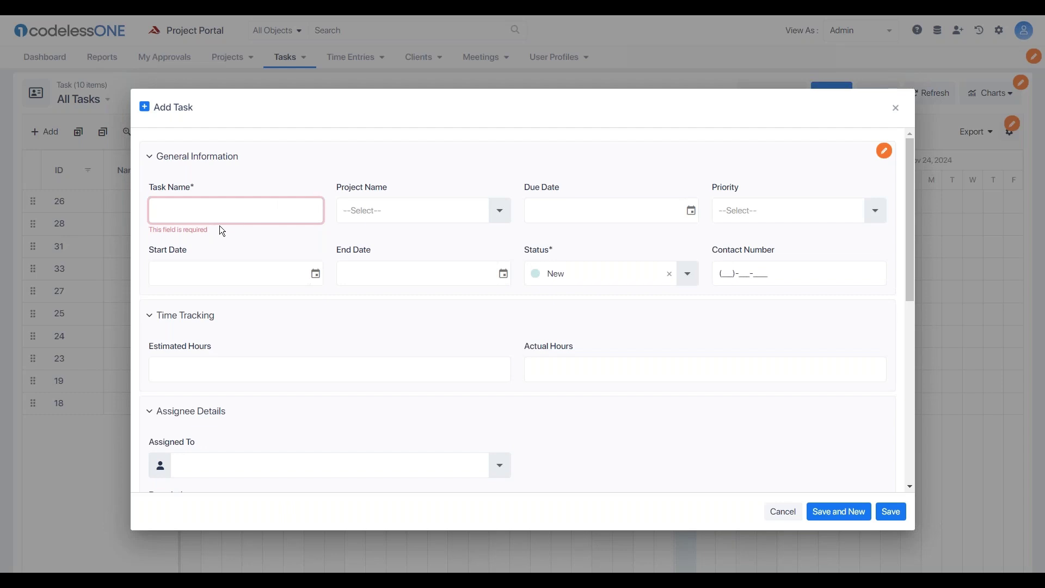
click(595, 371)
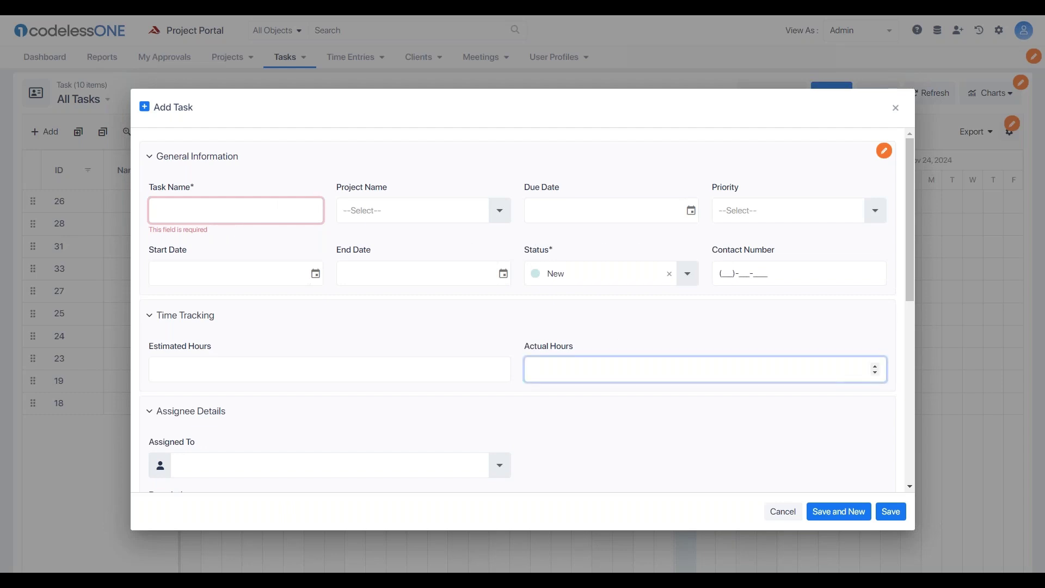
text(20)
click(607, 327)
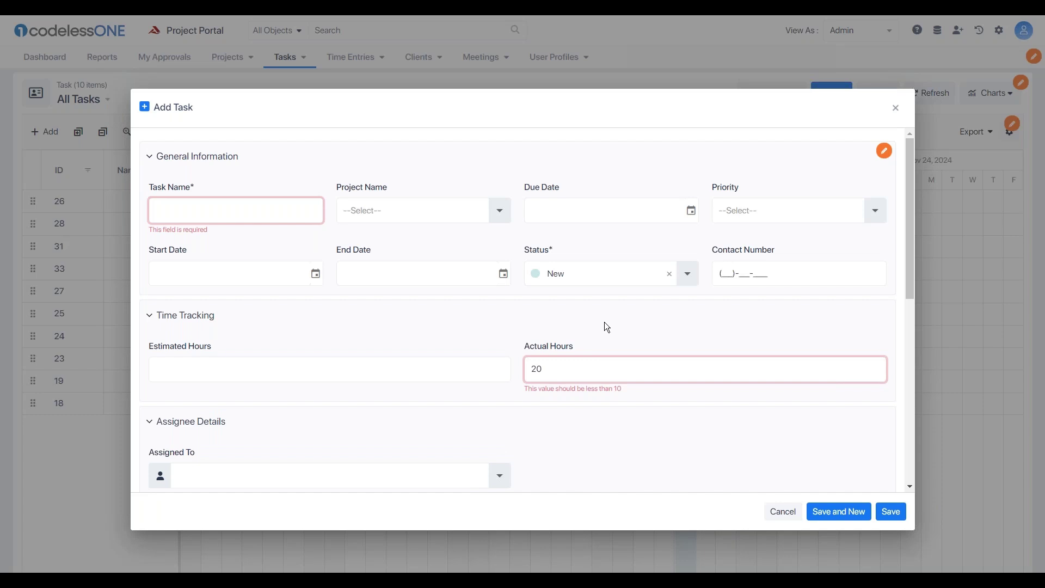
drag(805, 273, 720, 275)
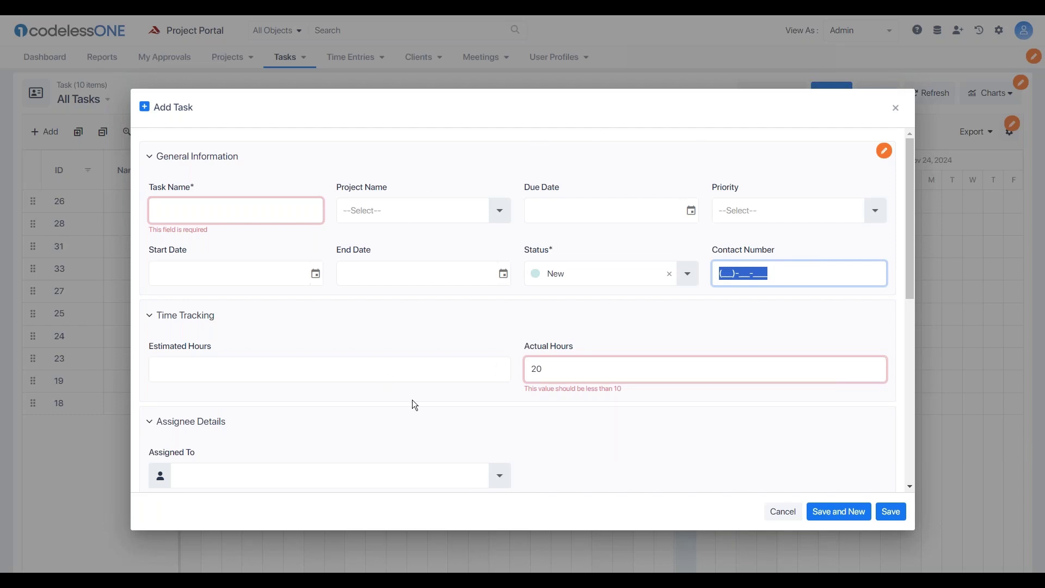
click(900, 112)
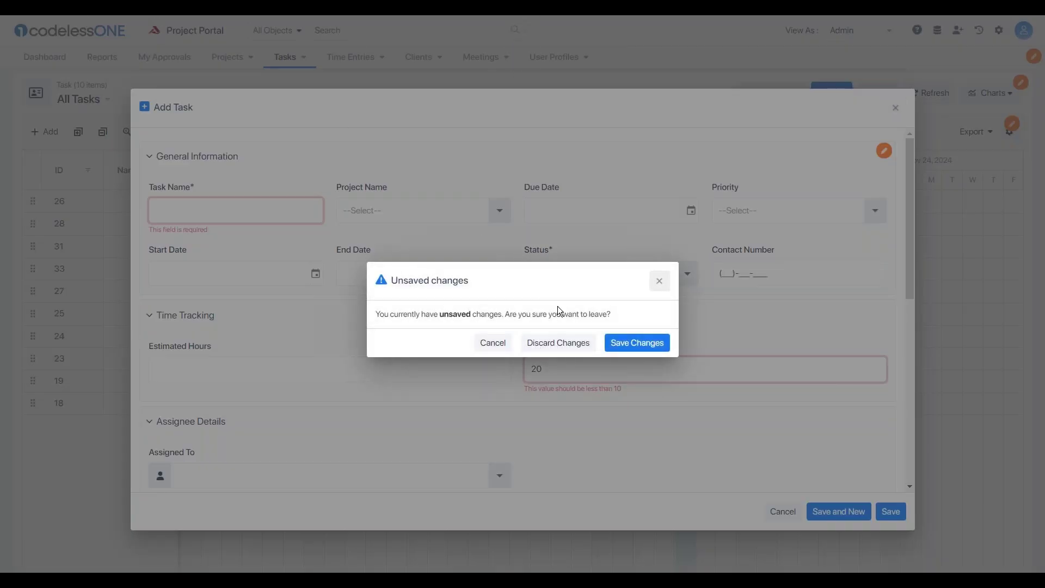
click(555, 343)
View the Overview dashboard, return to All Tasks, and show the tasks as a table instead of a Gantt chart
click(52, 57)
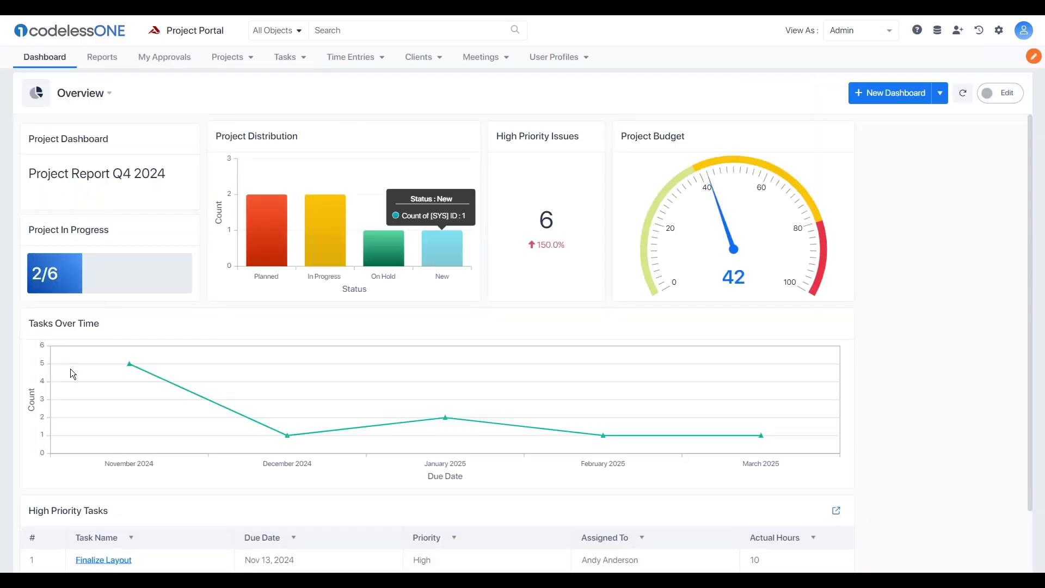
click(287, 58)
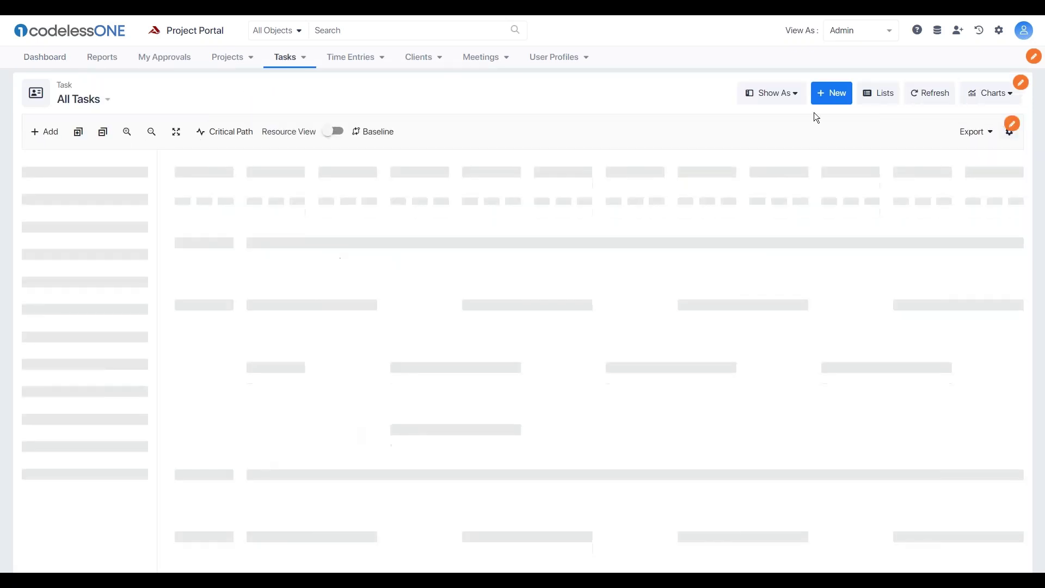
click(789, 93)
click(774, 121)
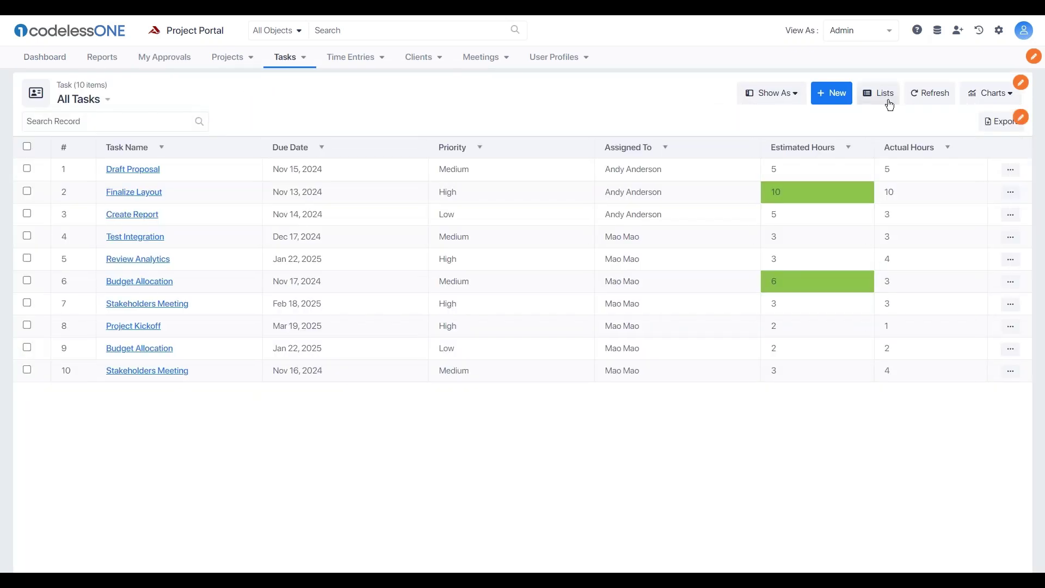
Review the High Priority Tasks filter in the List Designer, then display that list of tasks
click(882, 95)
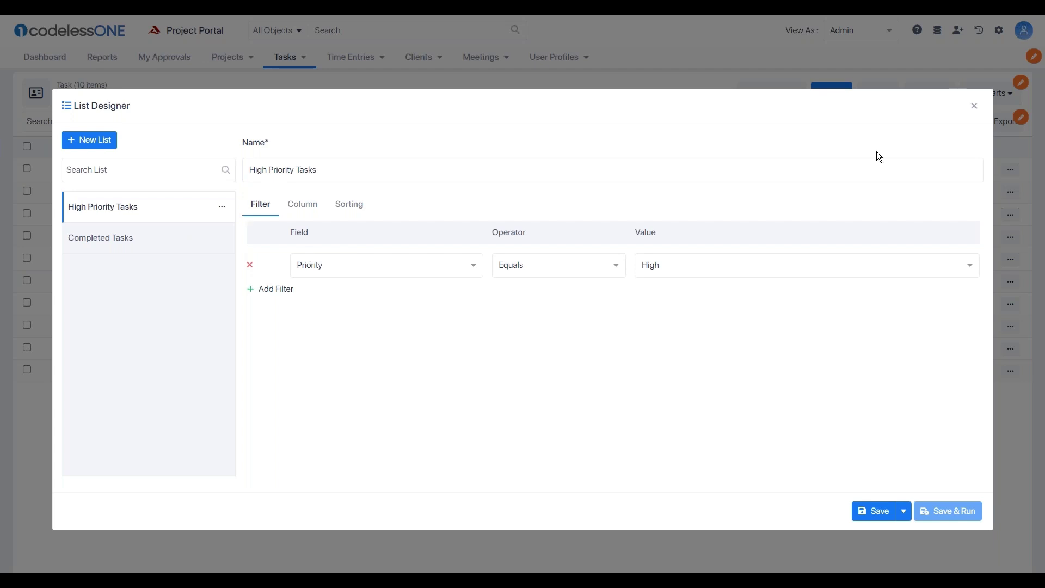
click(876, 500)
click(973, 106)
click(89, 93)
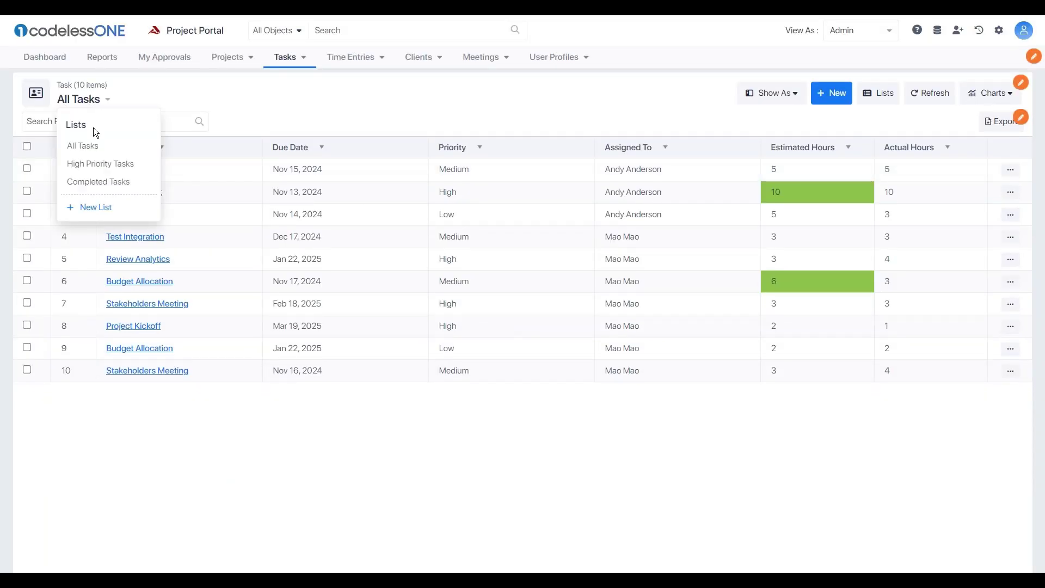
click(105, 168)
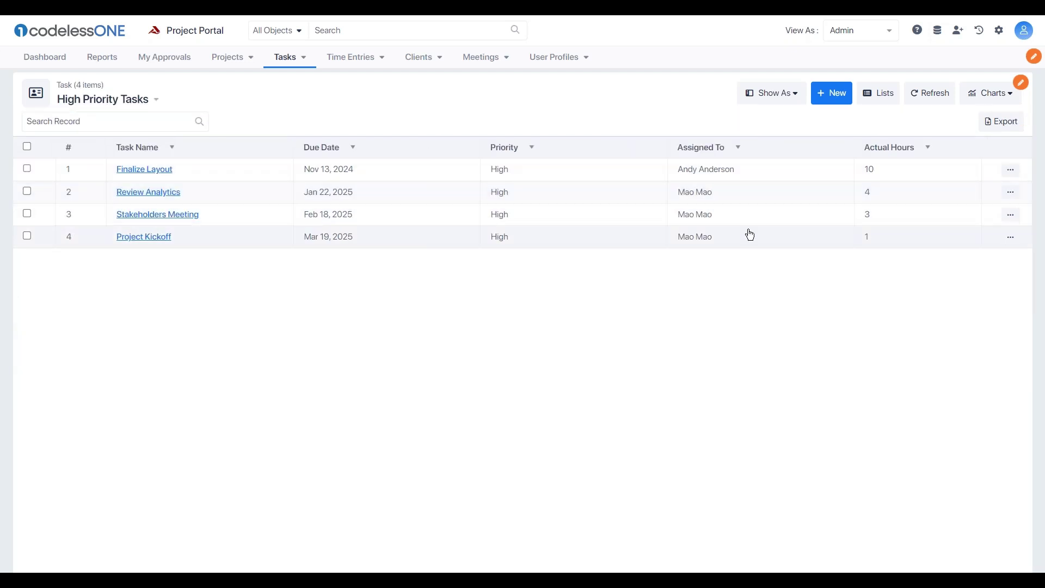
Examine the Overview dashboard's charts, gauge and High Priority Tasks table, then view the Project Report
click(46, 64)
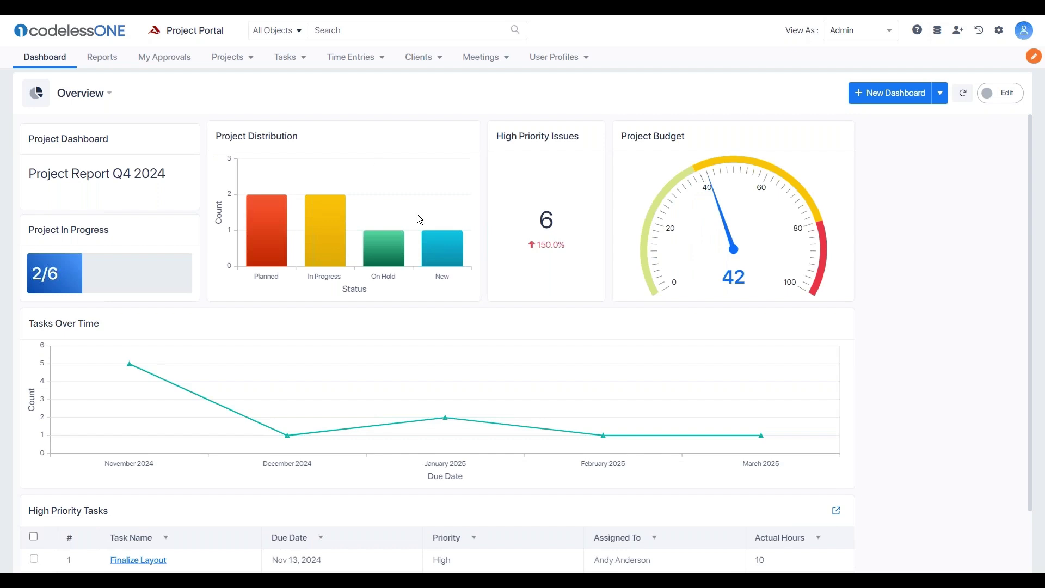
scroll(474, 292, down, 1)
scroll(475, 292, up, 1)
scroll(665, 259, down, 1)
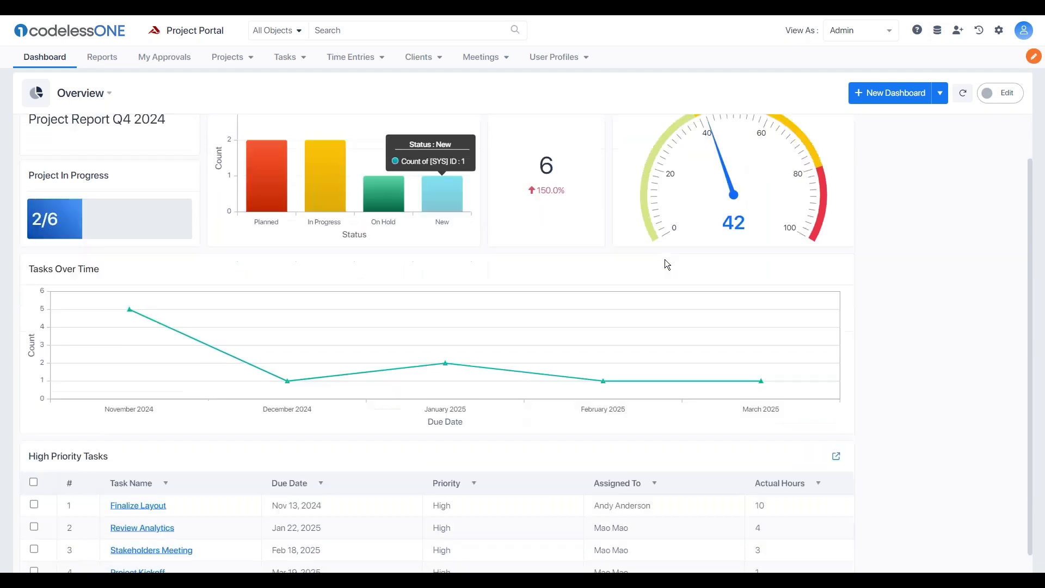
scroll(874, 309, up, 1)
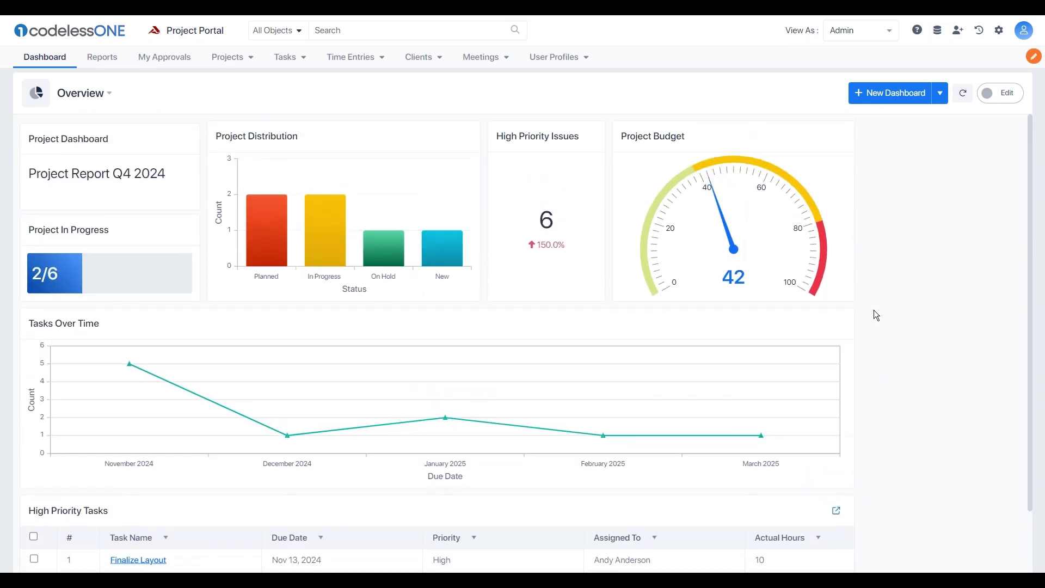
mouse_move(734, 248)
click(101, 60)
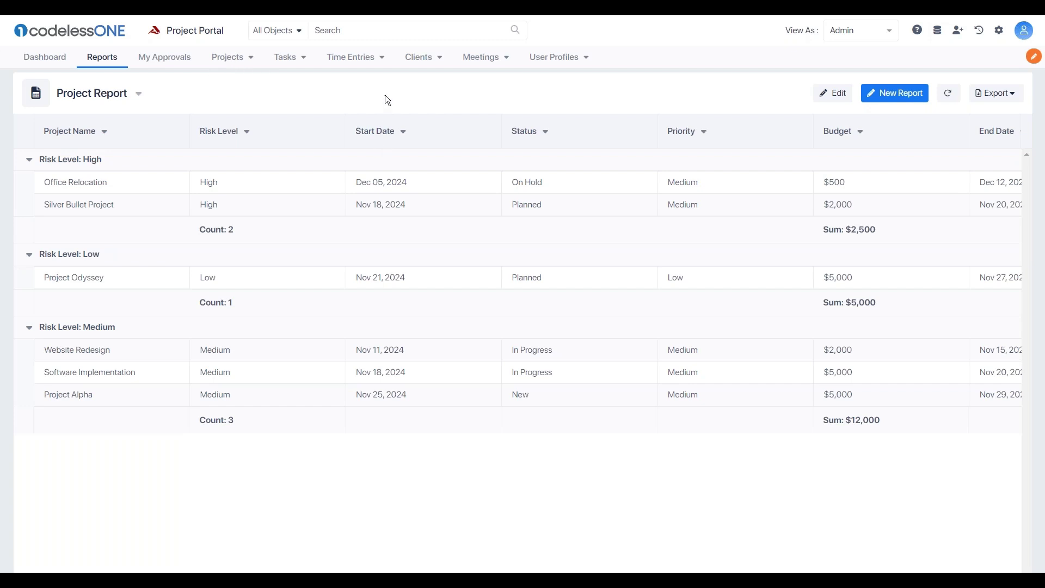
Begin a new project record named Mission Critical with start date 13/11/2024 and Low priority
click(235, 60)
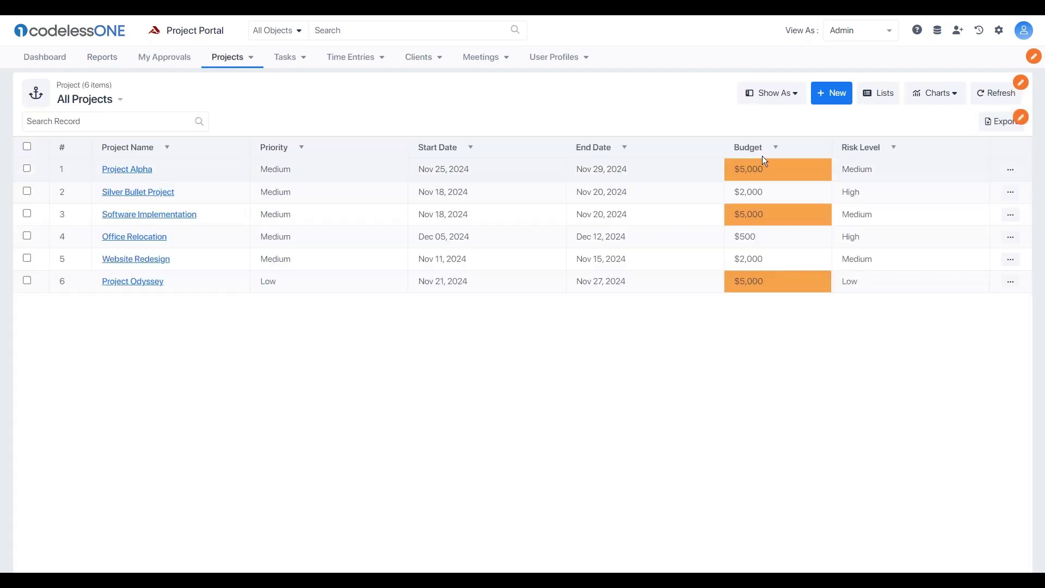
click(838, 101)
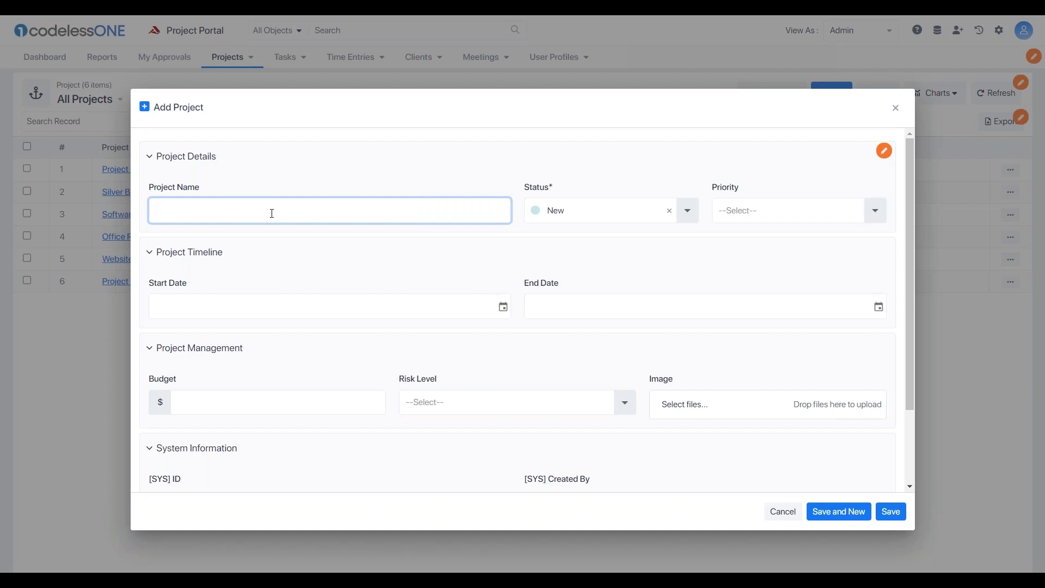
text(Mission Critical)
click(243, 312)
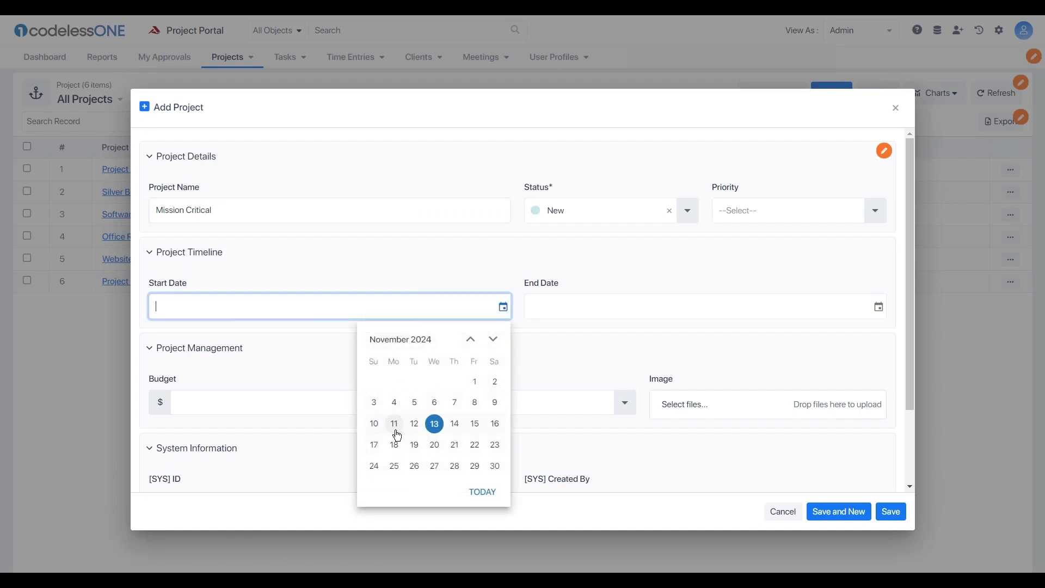
click(434, 424)
click(783, 212)
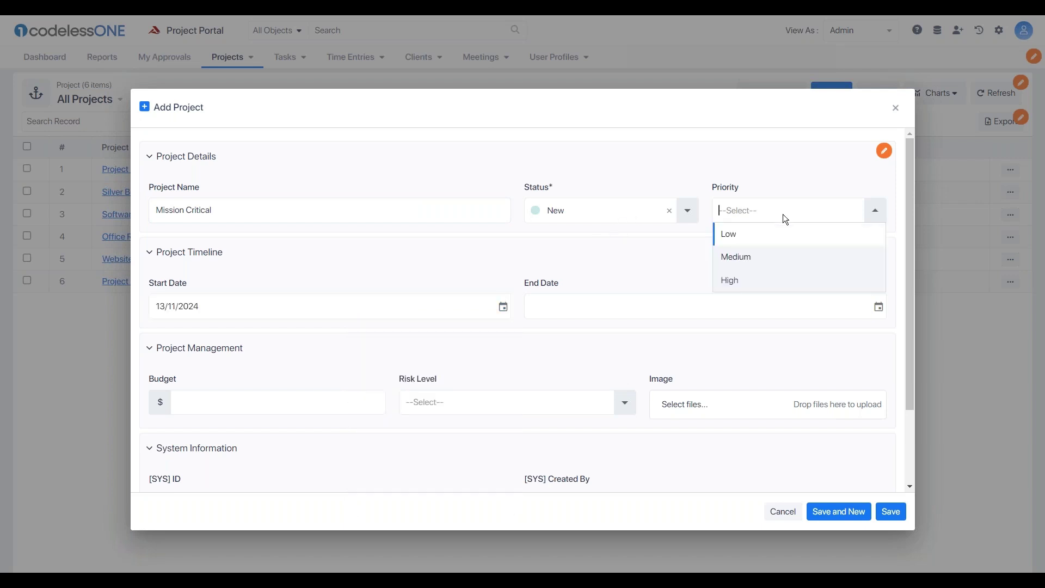
click(783, 240)
Set the project's end date to 19/11/2024, risk level to Medium and budget to $500, and save the record
click(636, 312)
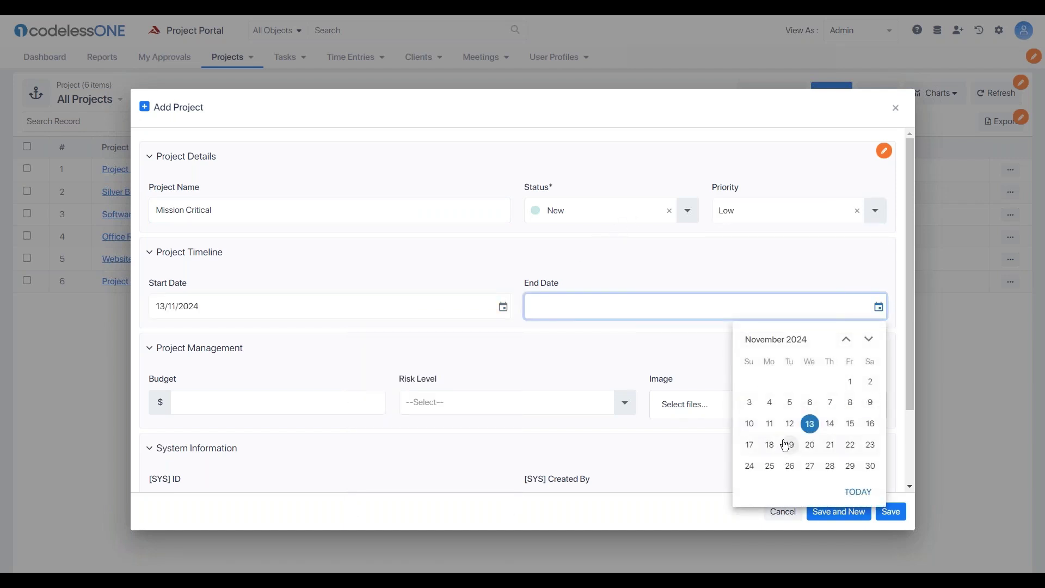
click(787, 444)
click(476, 400)
click(480, 446)
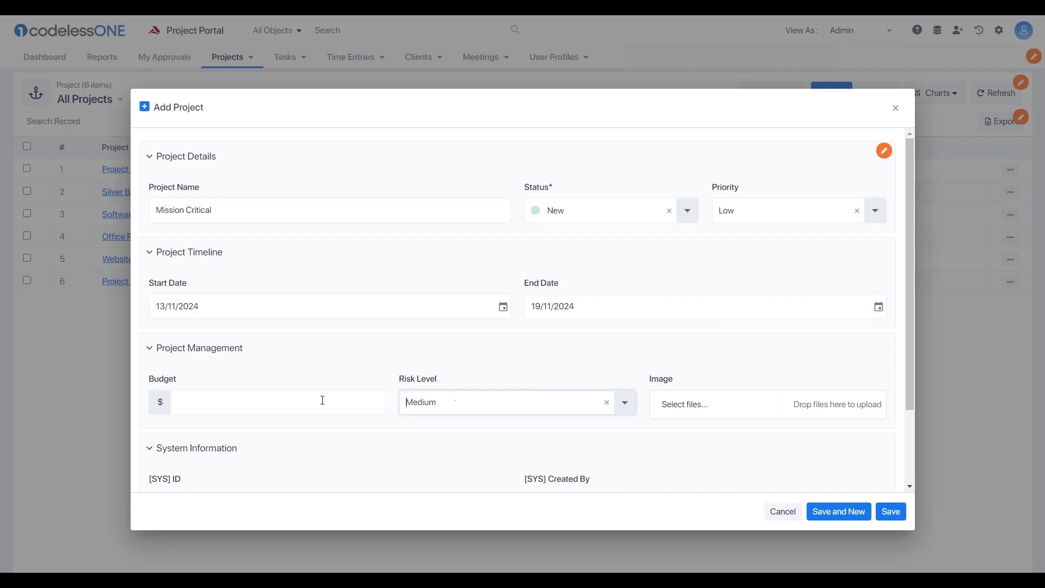
click(296, 404)
text(500)
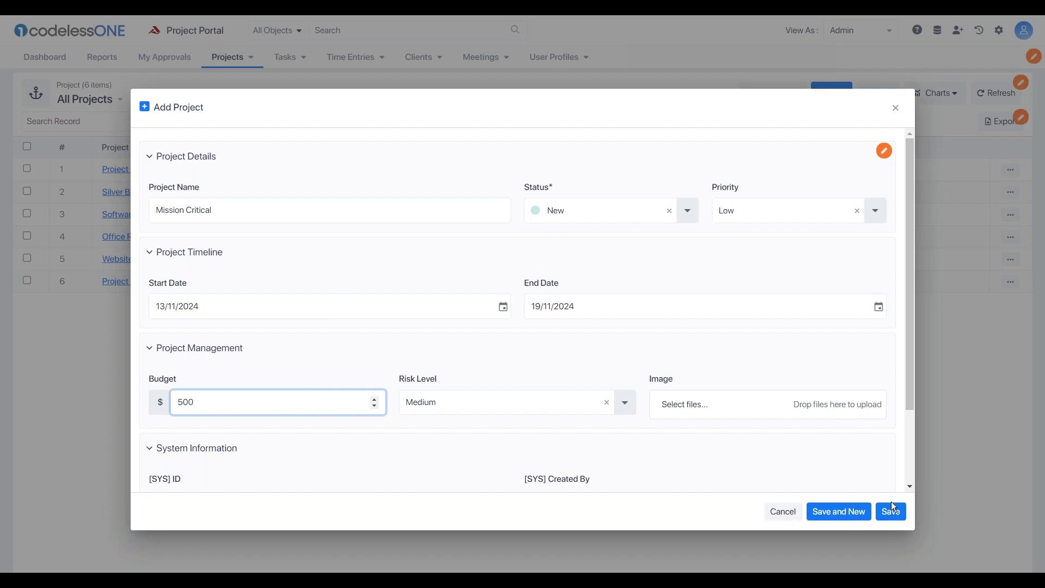
click(901, 519)
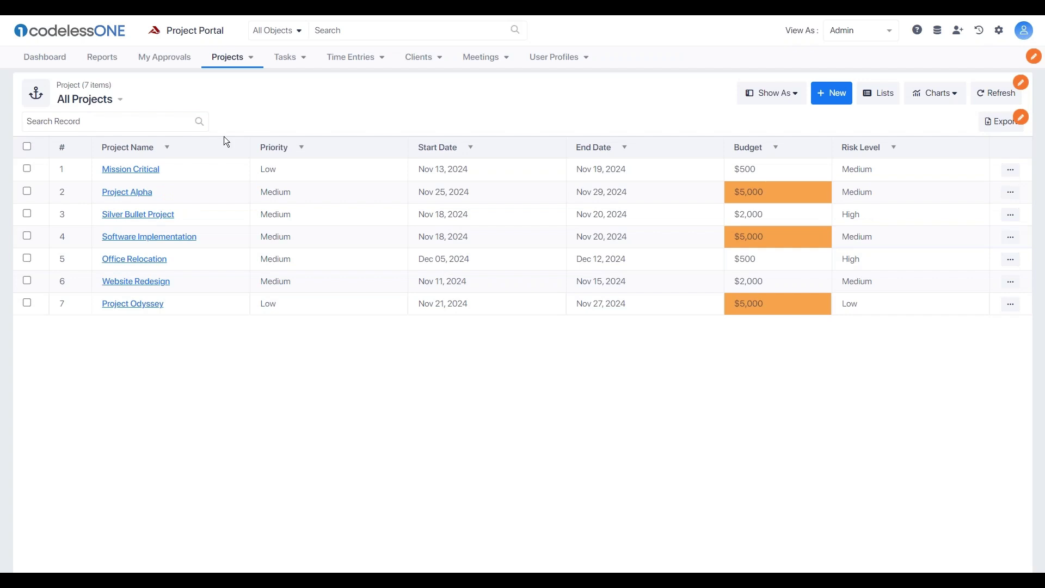
Open the Project Workflow queue under the user's approvals to view the pending Mission Critical record
click(173, 65)
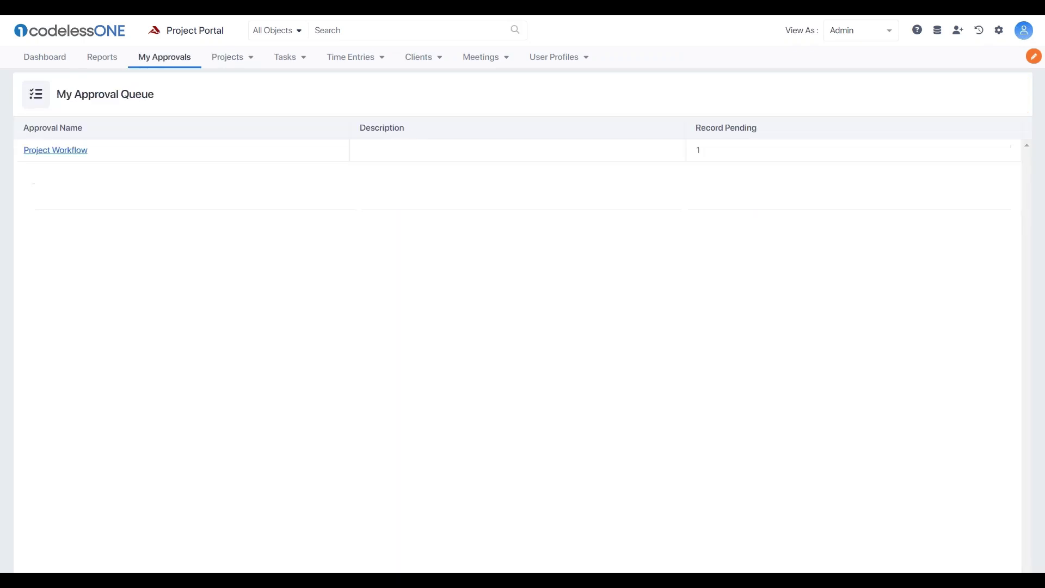
click(68, 152)
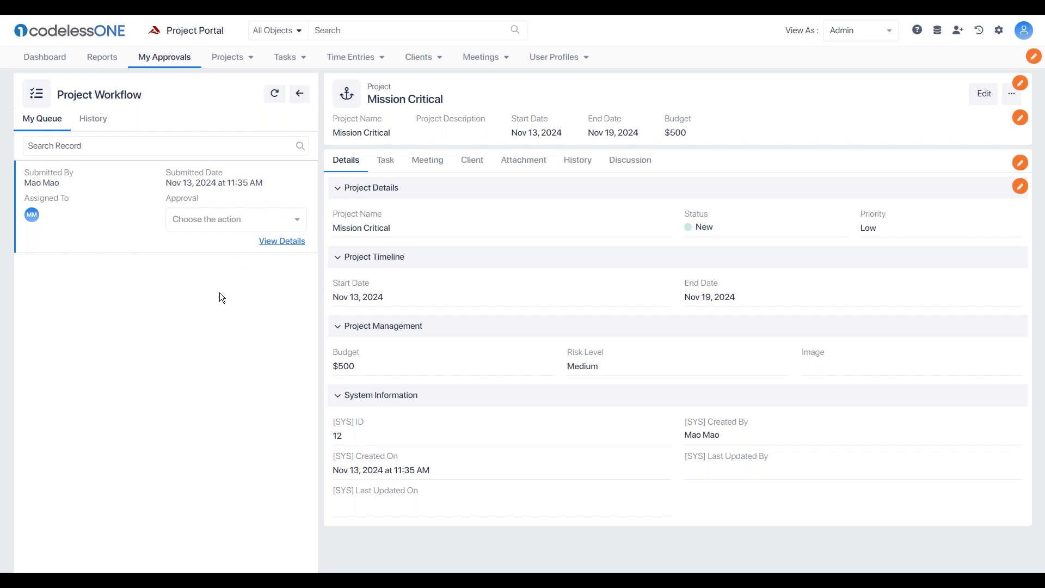
Approve the pending Mission Critical record in the Project Workflow queue and submit the action without a comment
click(242, 218)
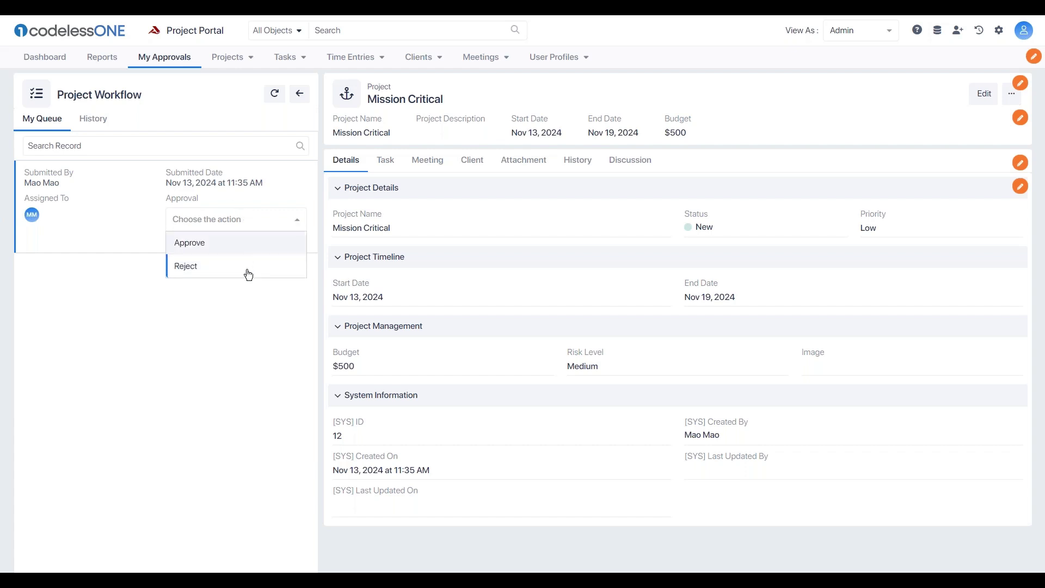
click(248, 386)
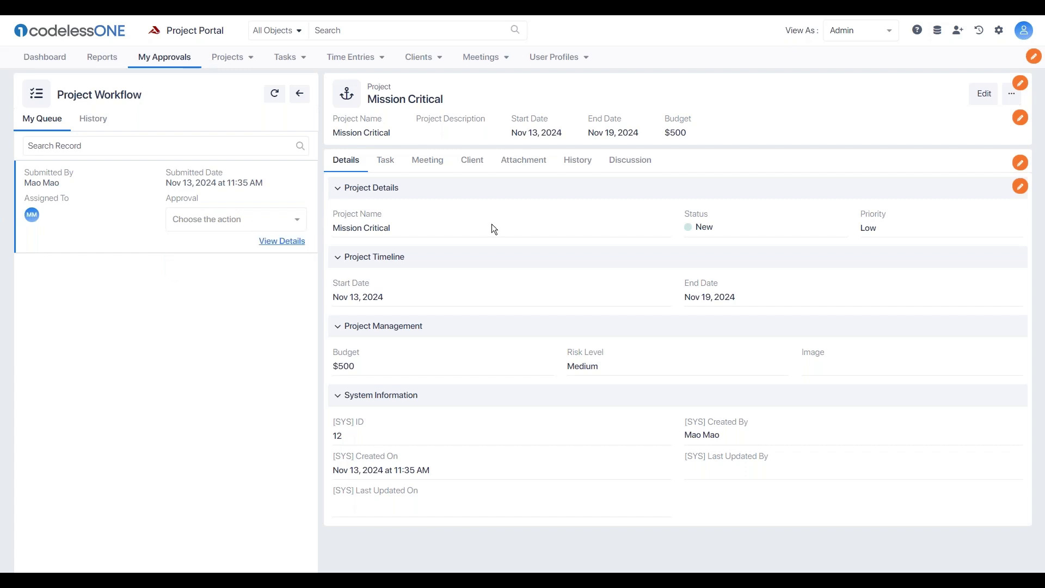
click(254, 218)
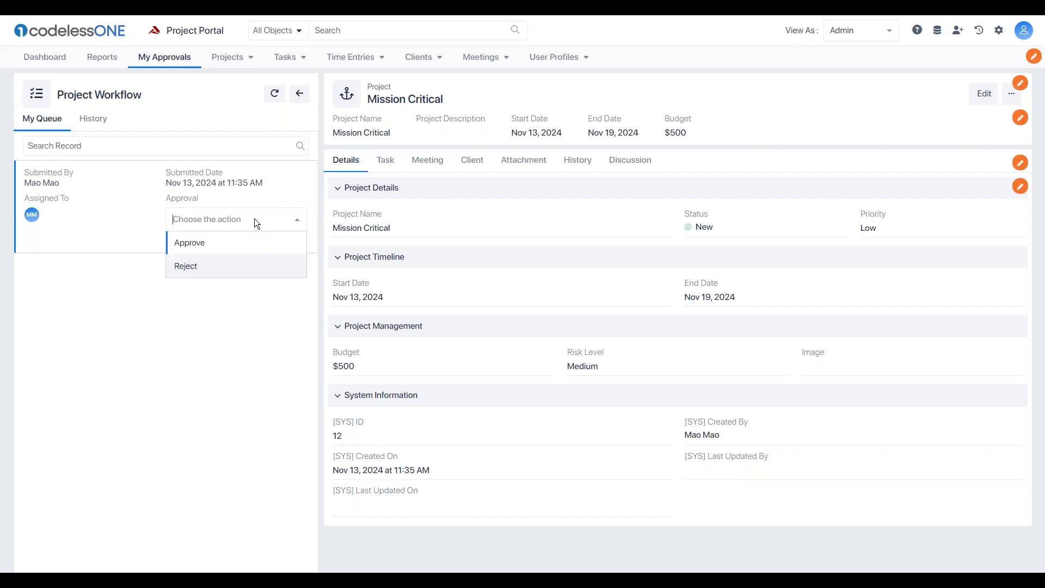
click(207, 248)
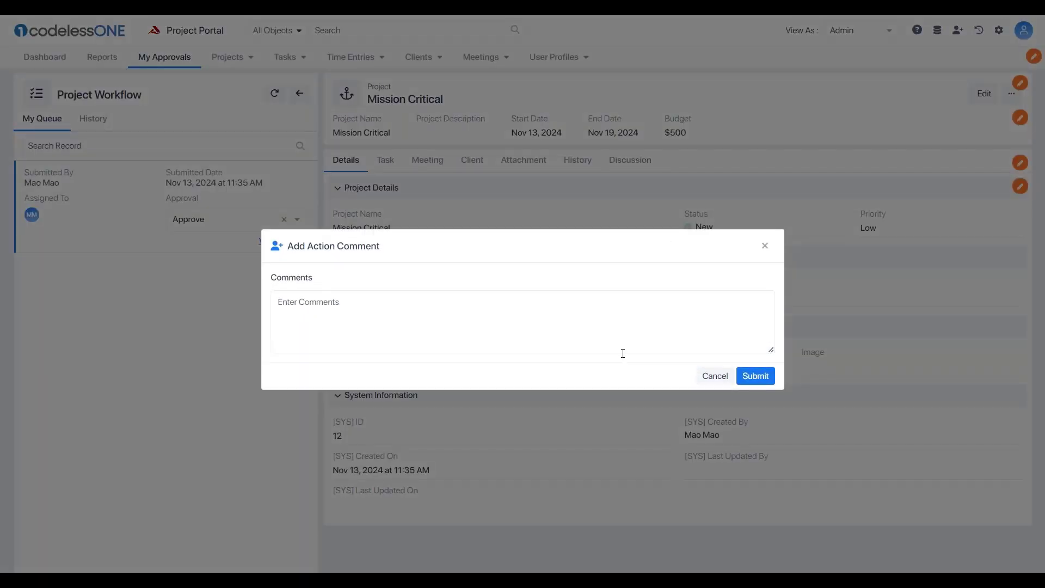
click(769, 377)
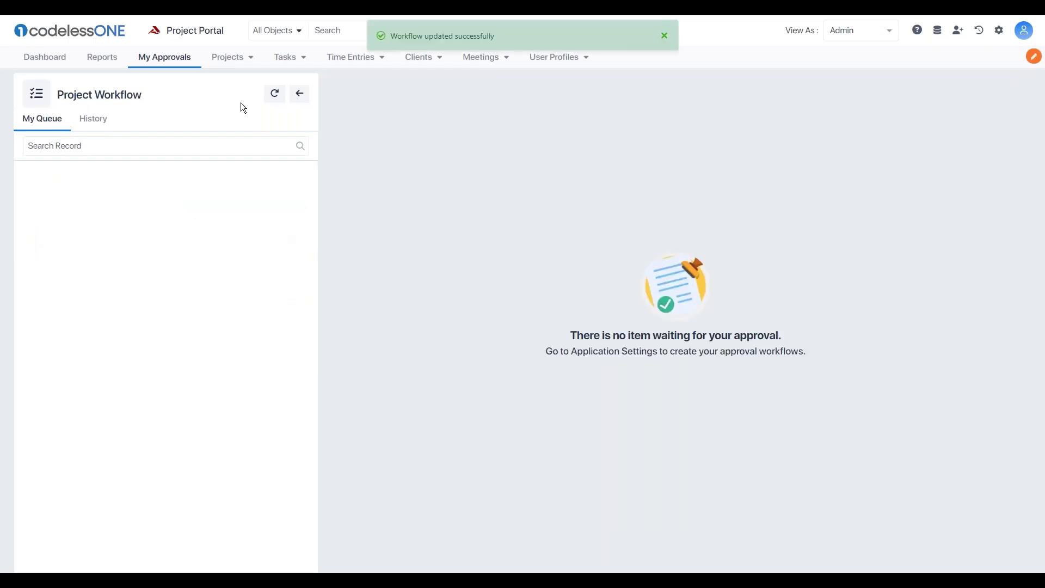
Open the Mission Critical project record and view its linked tasks in the Gantt chart and its linked meetings
click(226, 63)
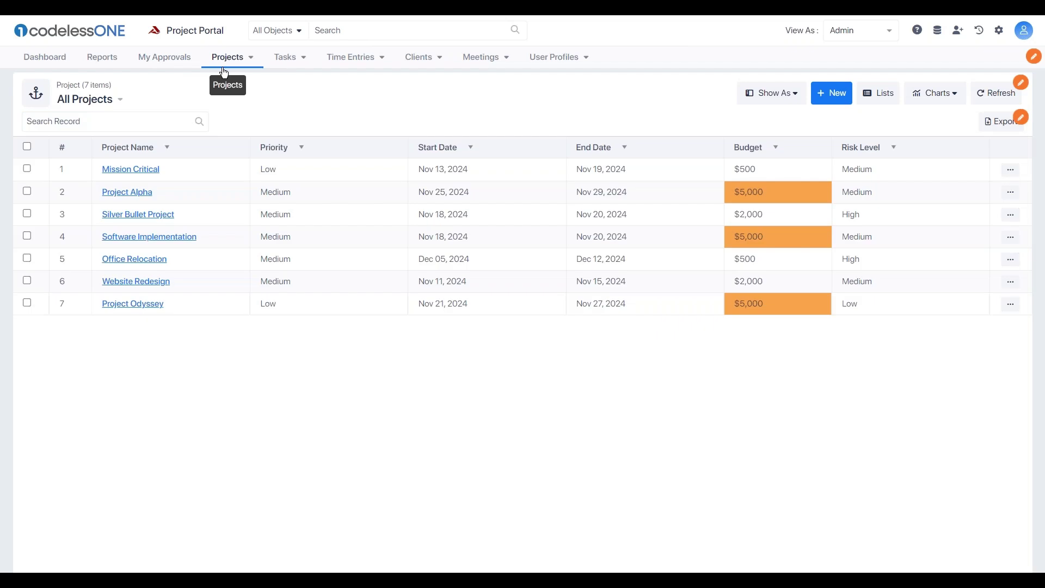
click(142, 169)
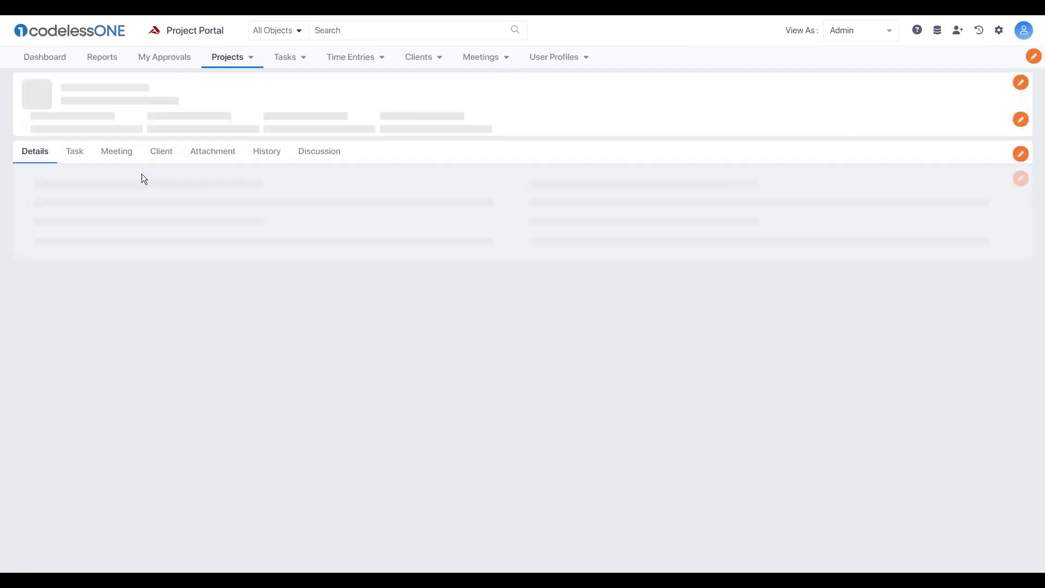
click(76, 160)
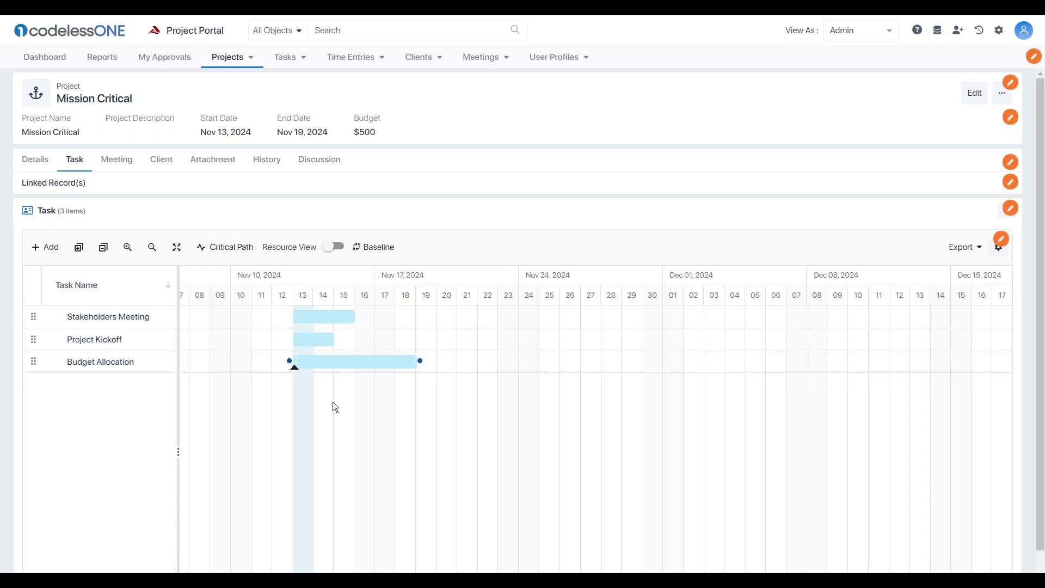
click(126, 169)
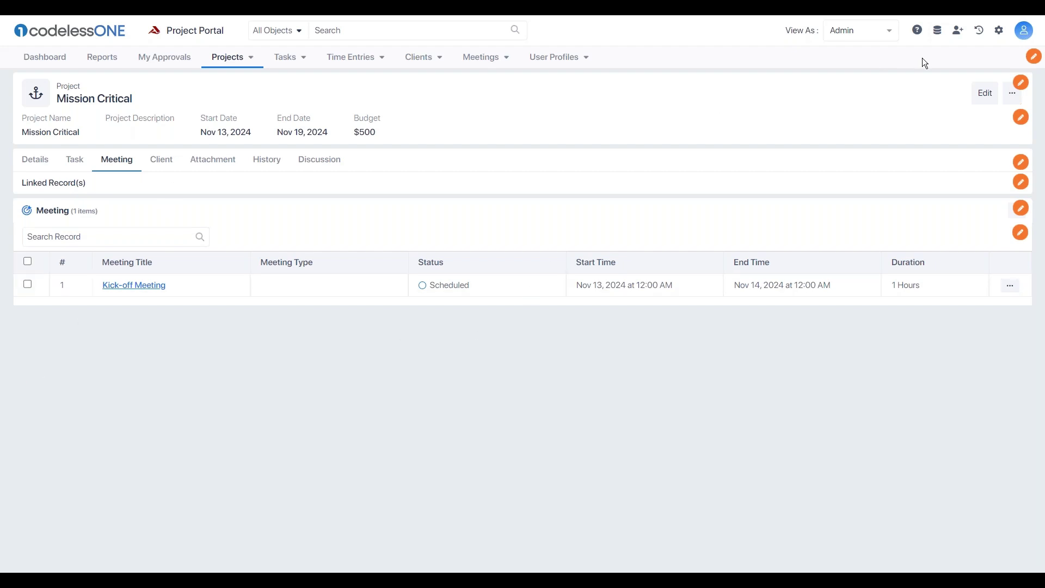
Turn edit mode off and open Project Workflow from the approval workflows in the application settings
click(998, 32)
click(980, 142)
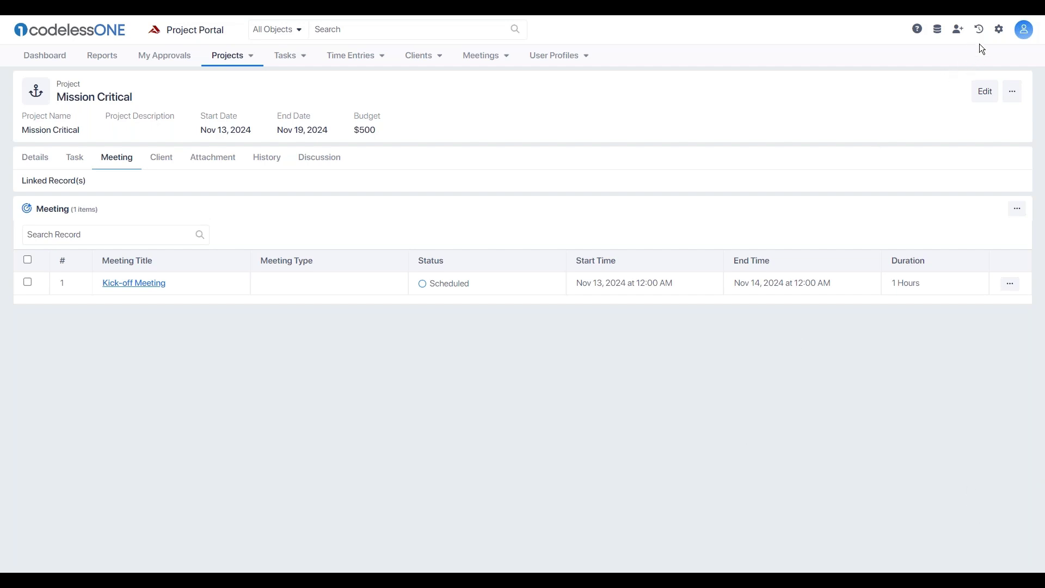
click(999, 30)
click(945, 80)
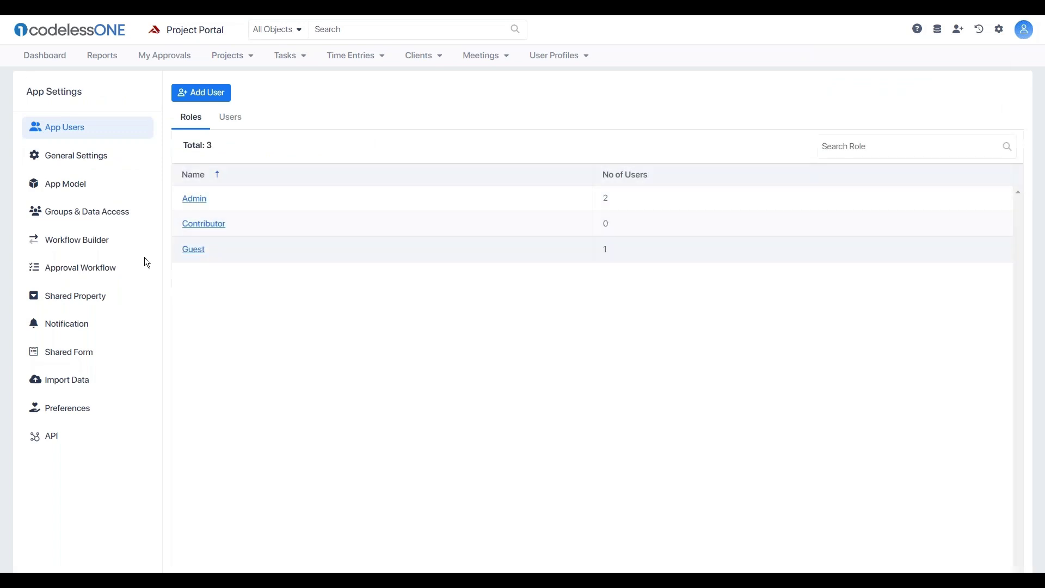
click(66, 188)
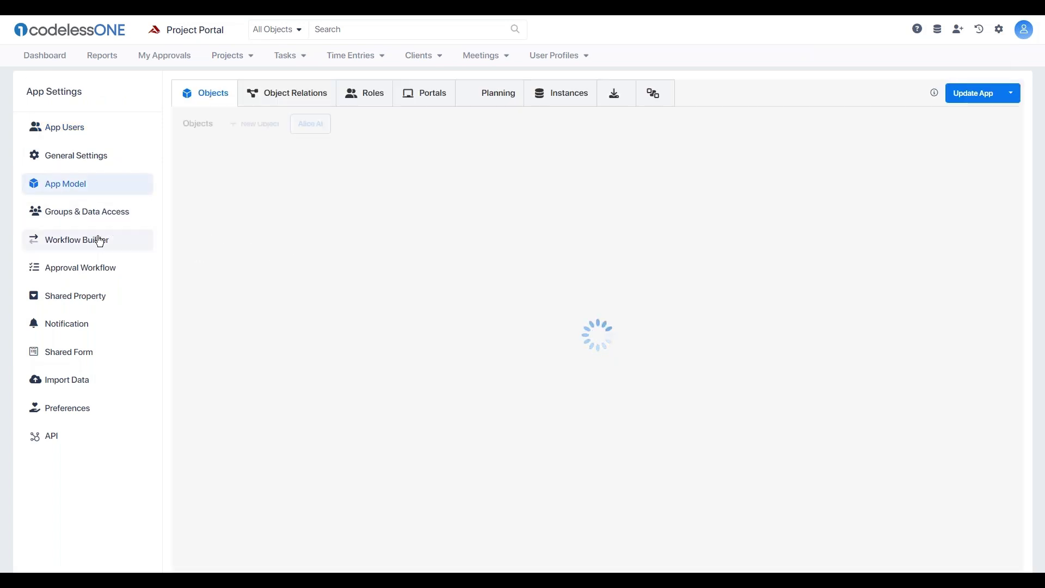
click(88, 268)
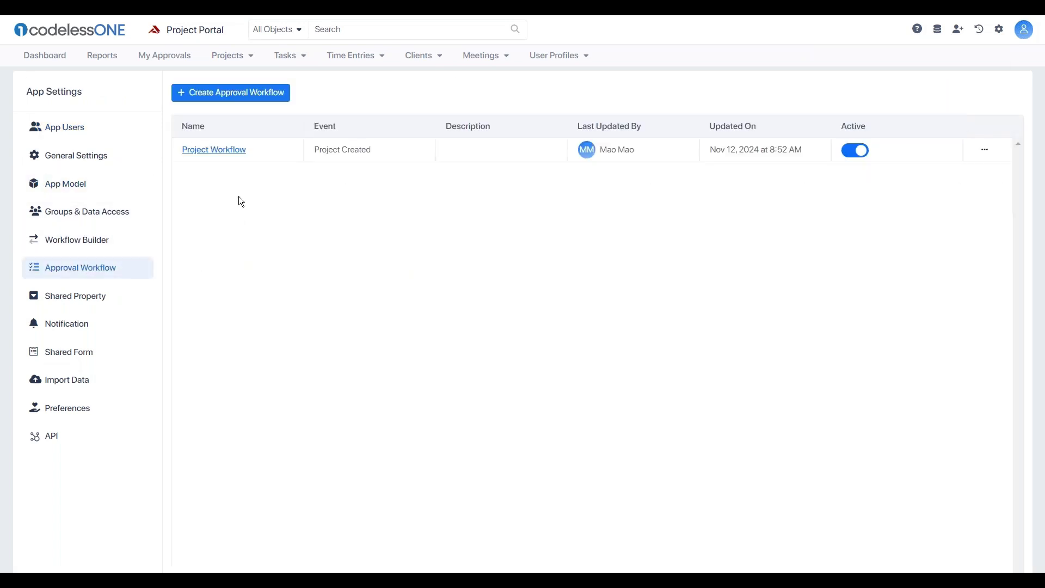
click(220, 155)
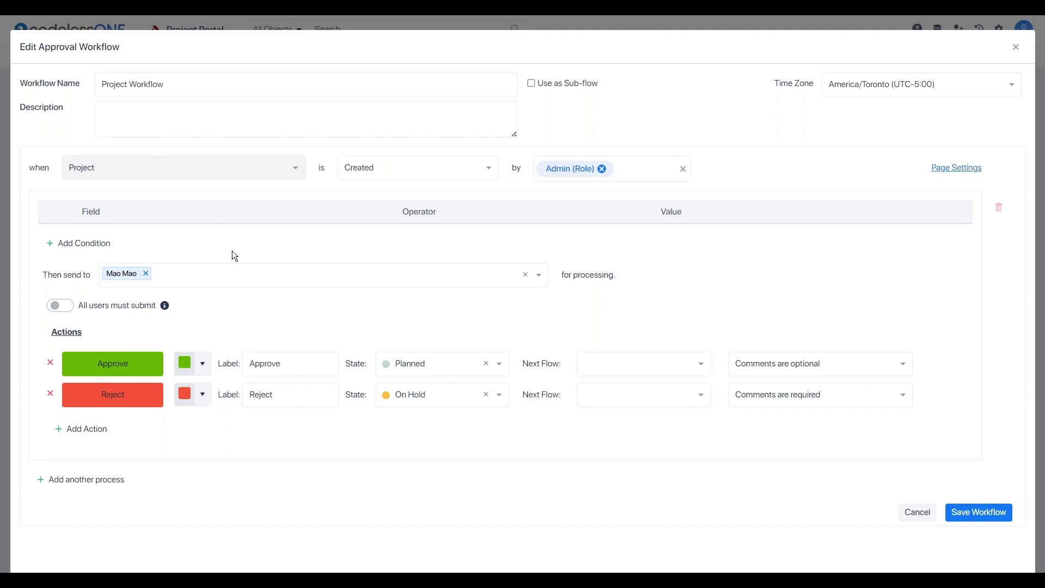
Check the recipient selection for processing in Project Workflow and close the workflow without saving
click(194, 279)
click(726, 290)
click(1016, 47)
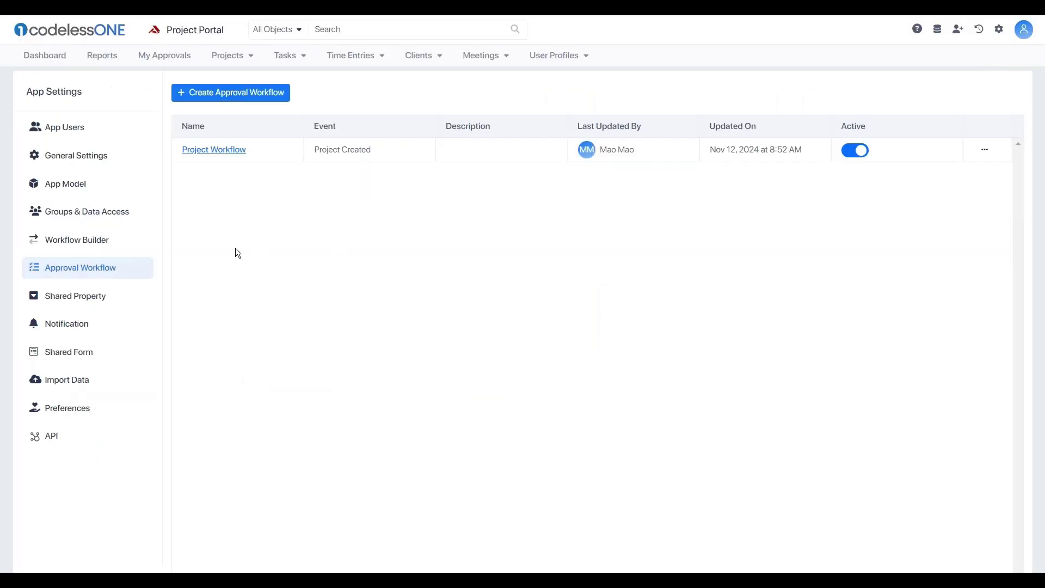
Open the roles in the app model and review the Admin role's general app rights
click(98, 188)
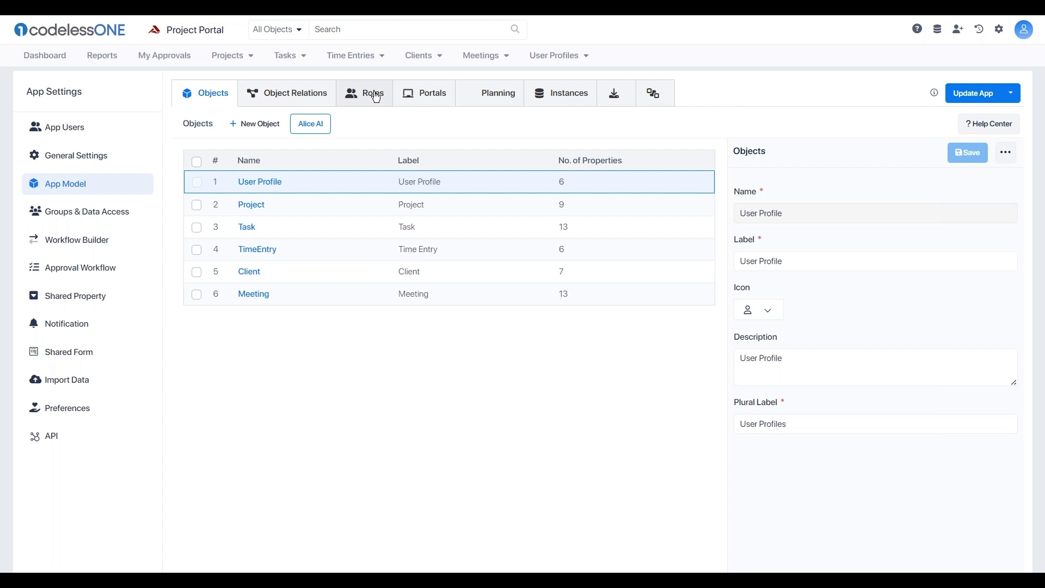
click(375, 97)
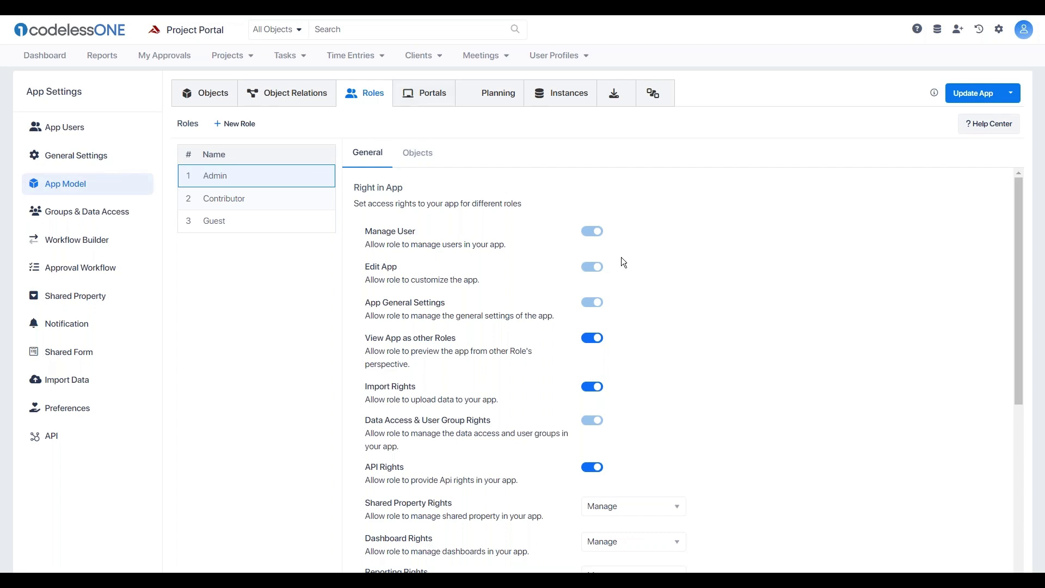
scroll(787, 394, down, 1)
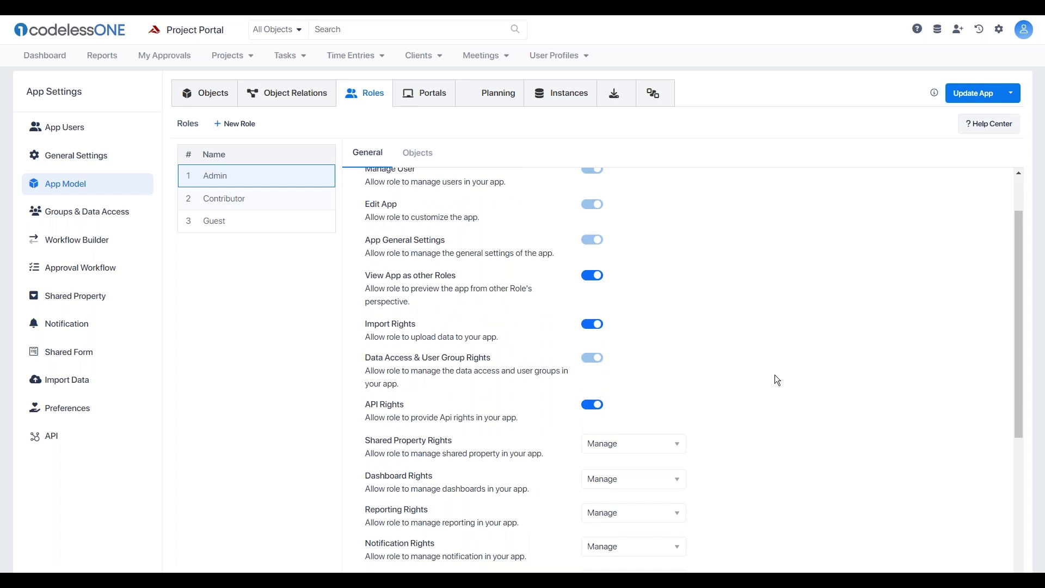
scroll(776, 380, up, 1)
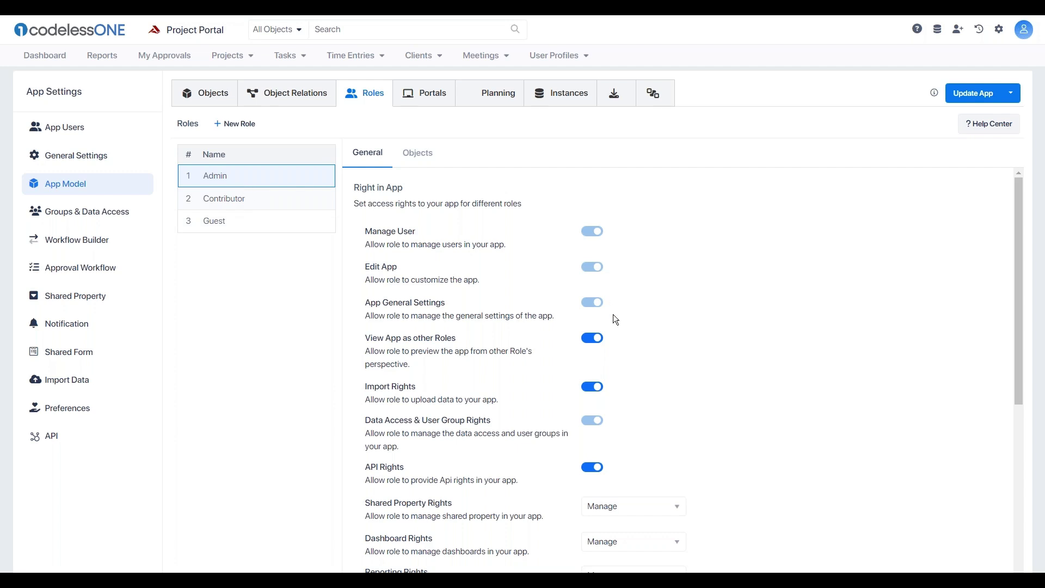
scroll(612, 315, down, 1)
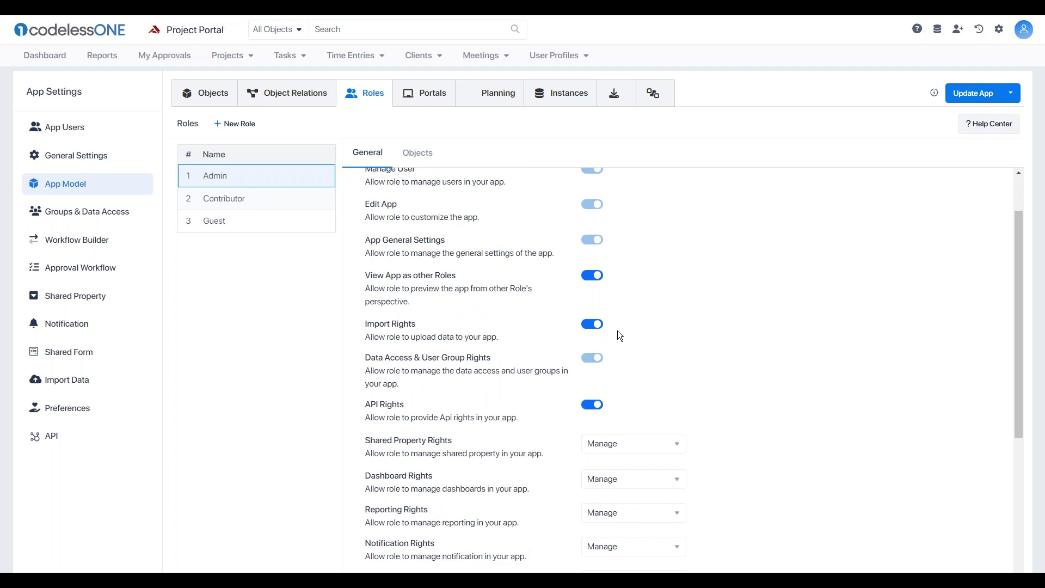
Review the Guest role's general rights, from user management through dashboard, reporting, approval and shared form rights
click(279, 217)
scroll(697, 407, down, 1)
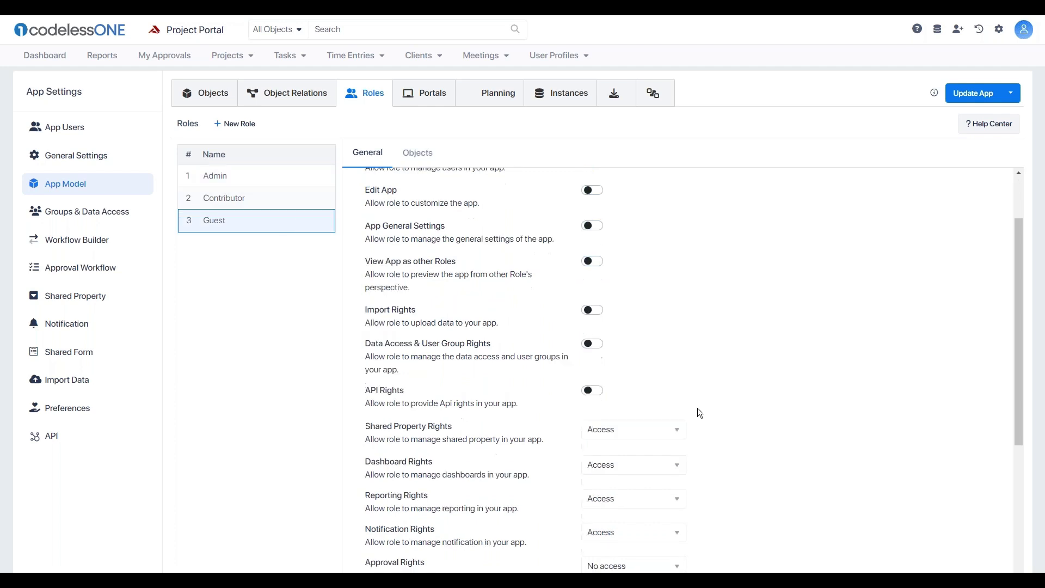
scroll(694, 409, up, 1)
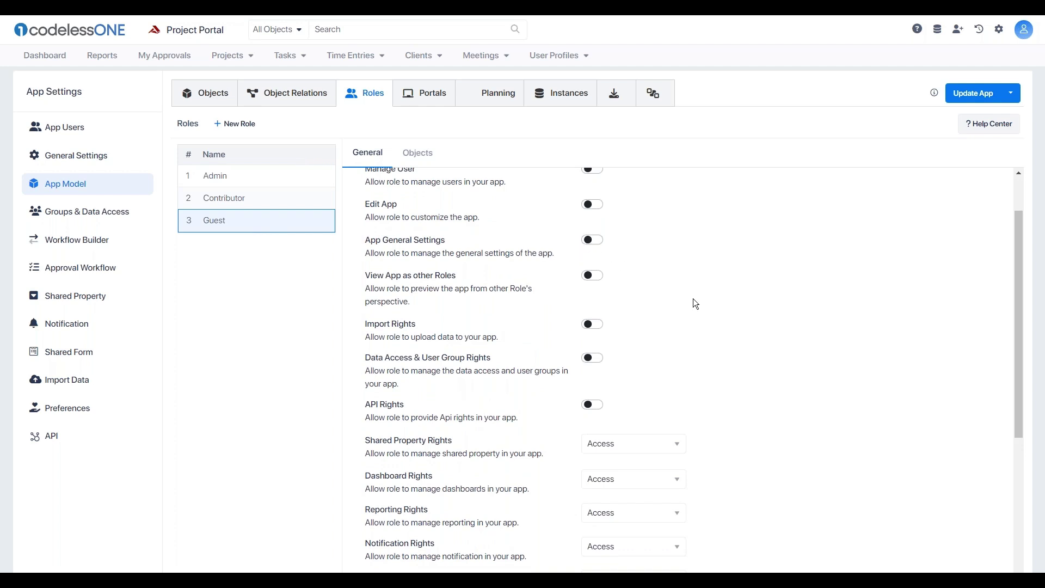
scroll(773, 392, down, 2)
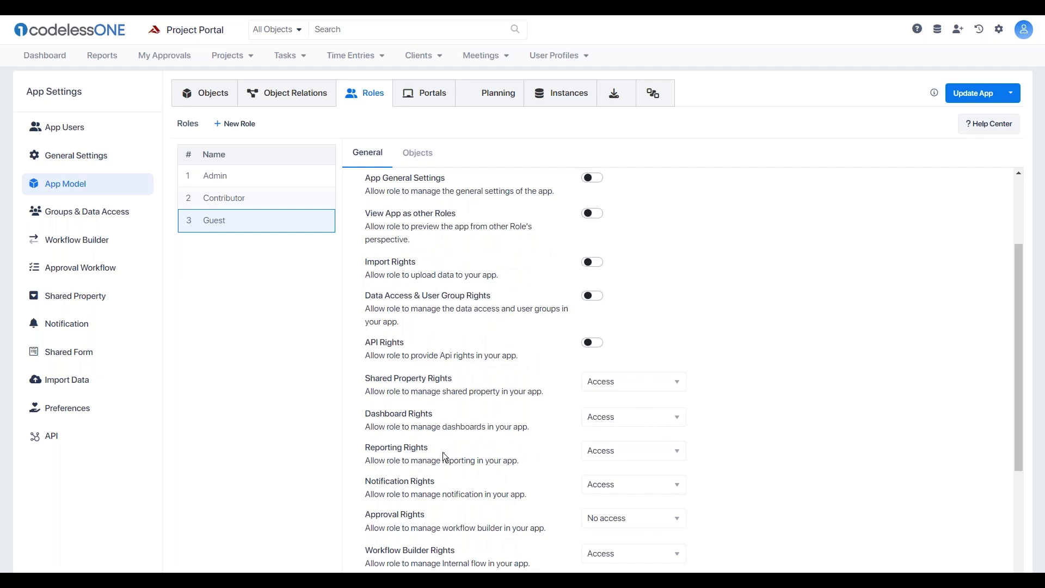
scroll(442, 488, down, 2)
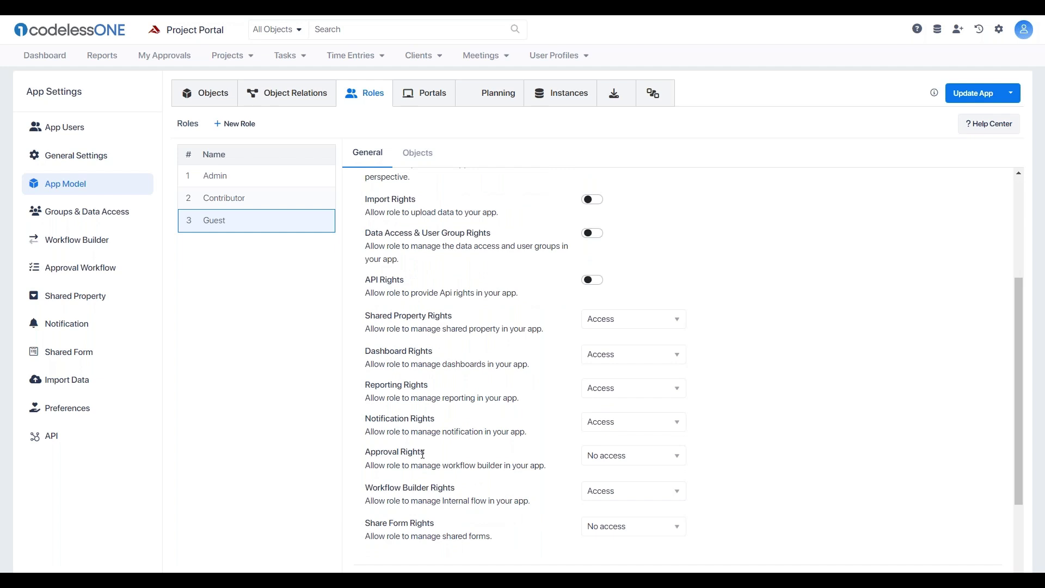
scroll(419, 493, up, 2)
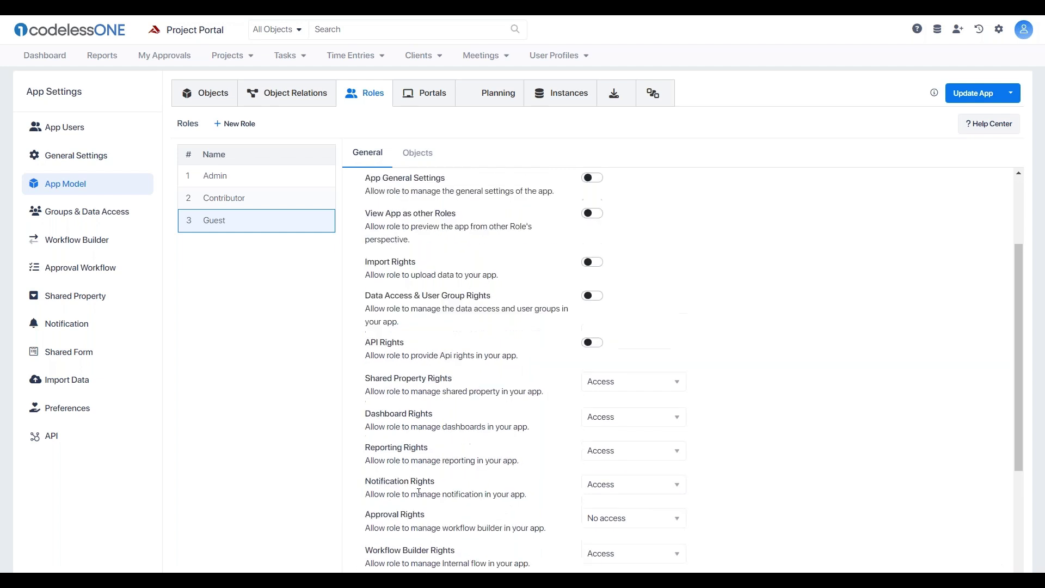
scroll(419, 492, down, 2)
scroll(459, 191, up, 4)
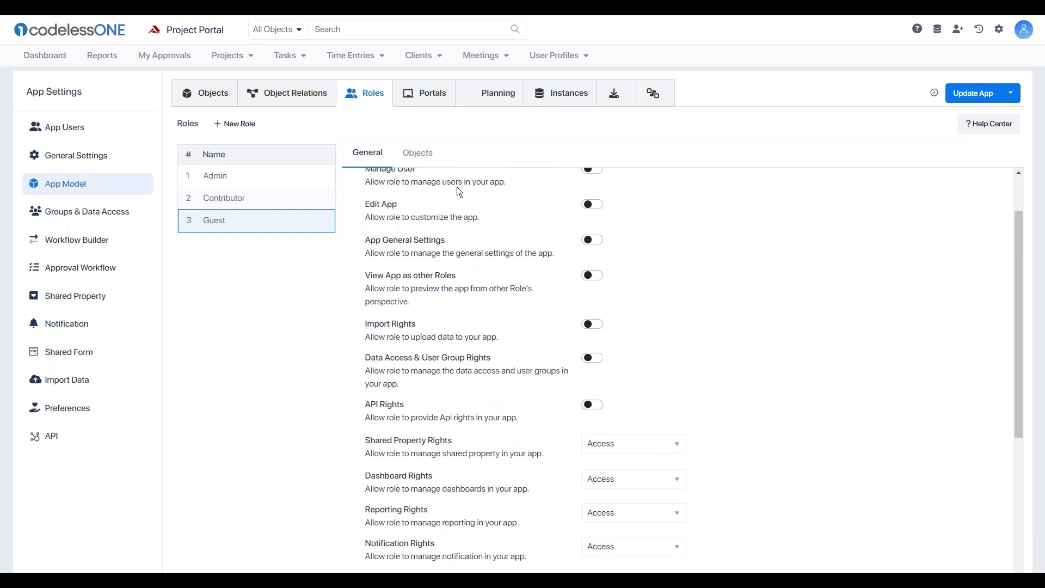
Review the Guest role's object access, including the Project object's property permissions and the options available for Budget
click(418, 153)
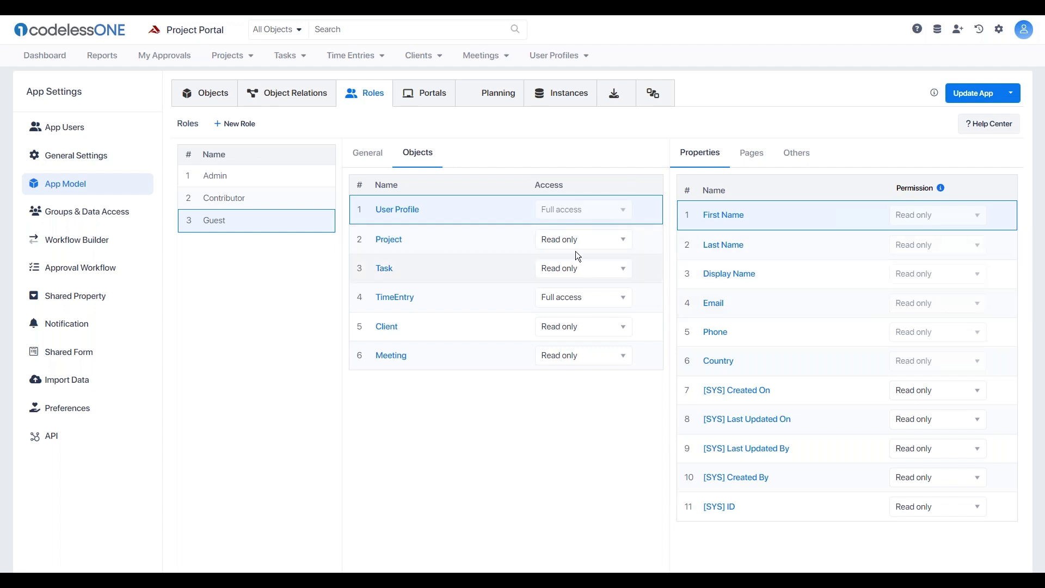
click(424, 235)
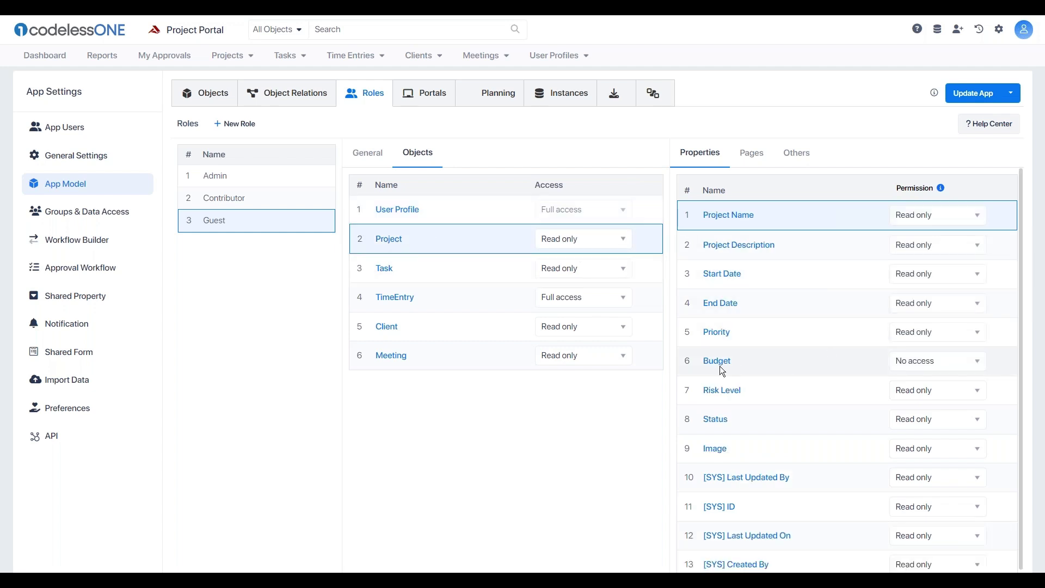
click(959, 365)
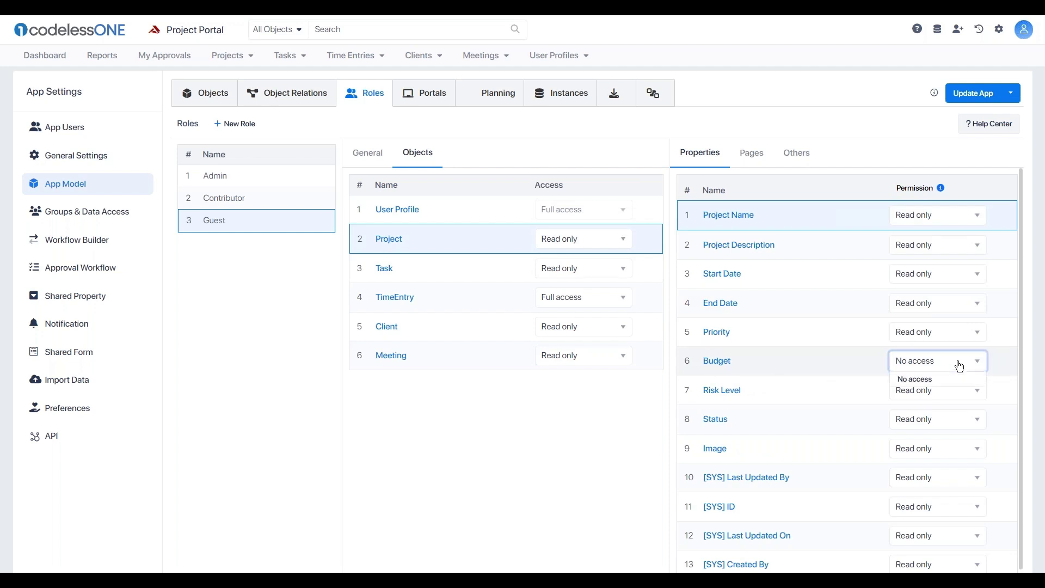
click(604, 439)
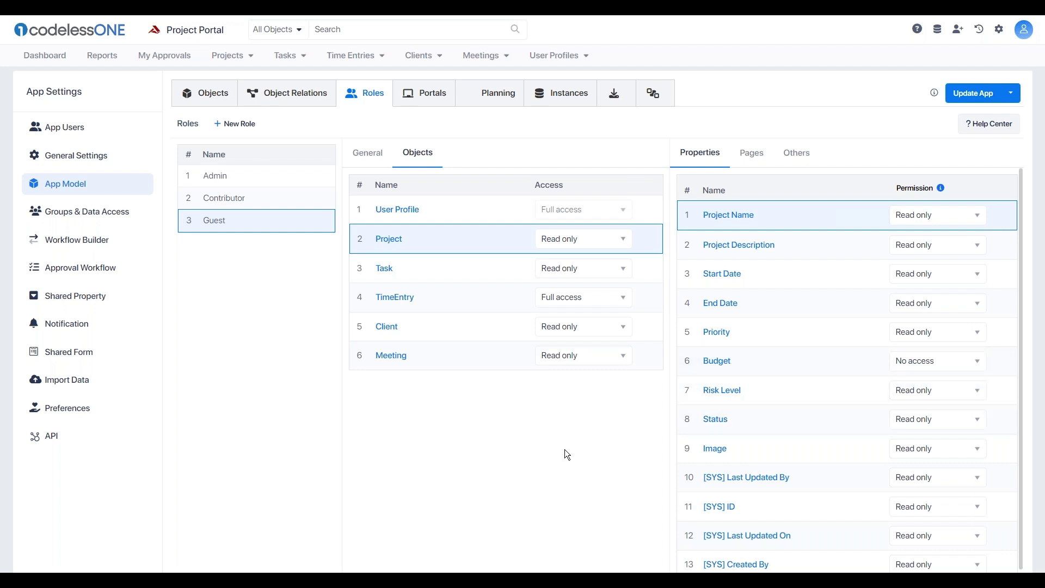
Return to the All Projects list and turn edit mode on
click(998, 31)
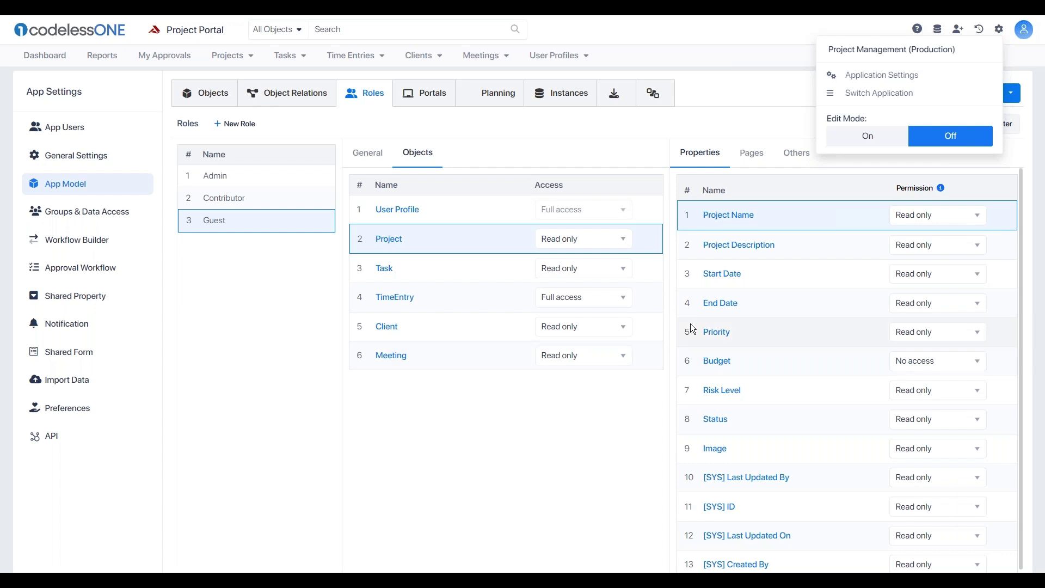
click(231, 57)
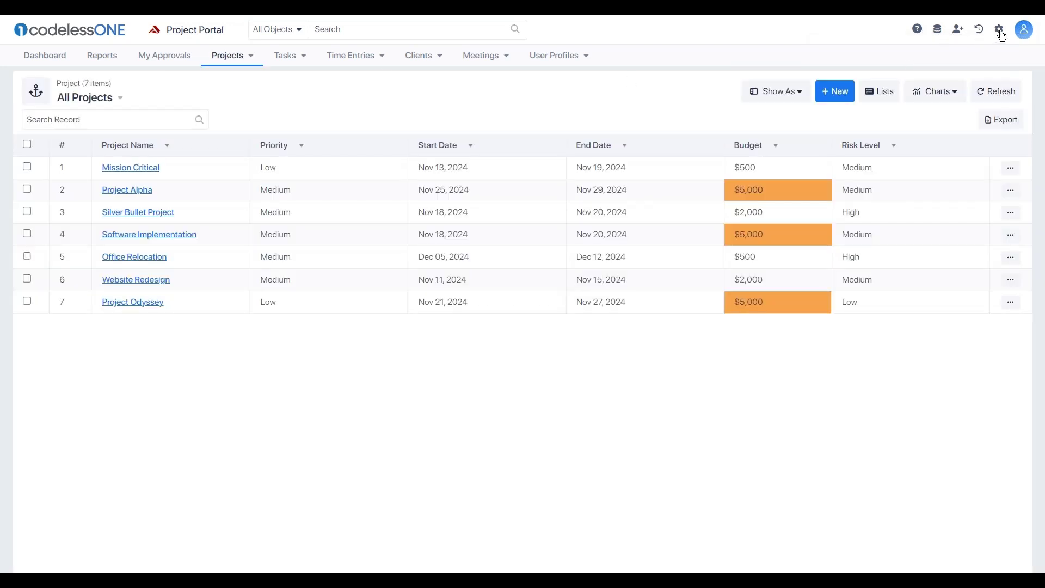
click(1001, 32)
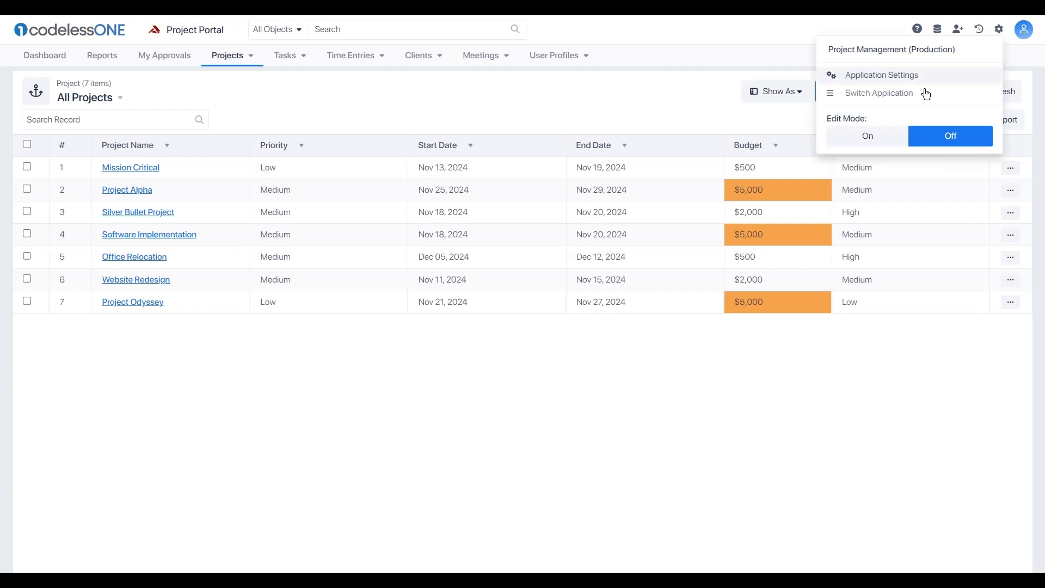
click(847, 137)
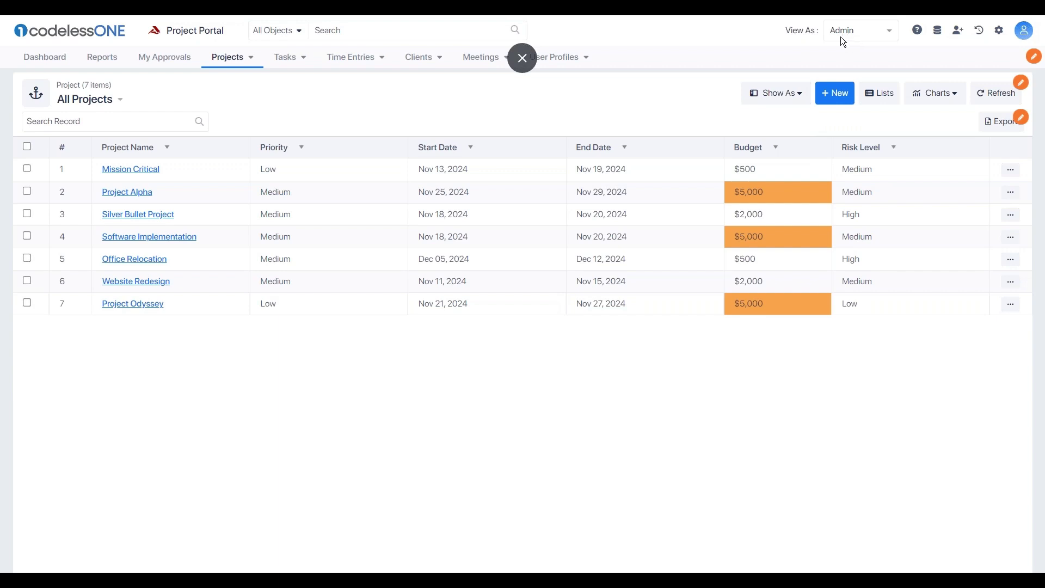
Open the Project Odyssey record, switch the viewing role to Guest and open the Time Entries list under that role
click(869, 36)
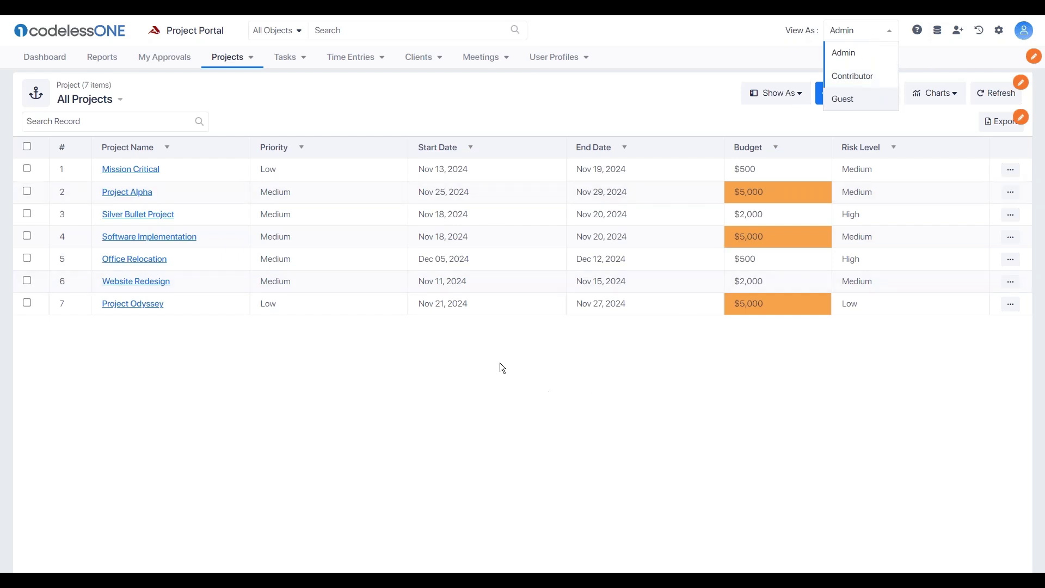
click(139, 304)
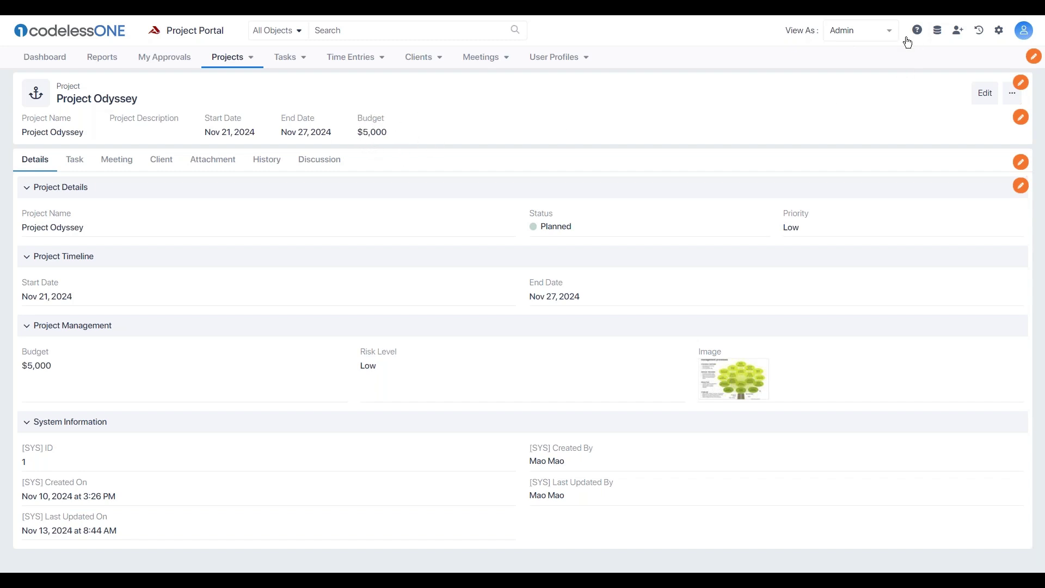
click(889, 33)
click(855, 103)
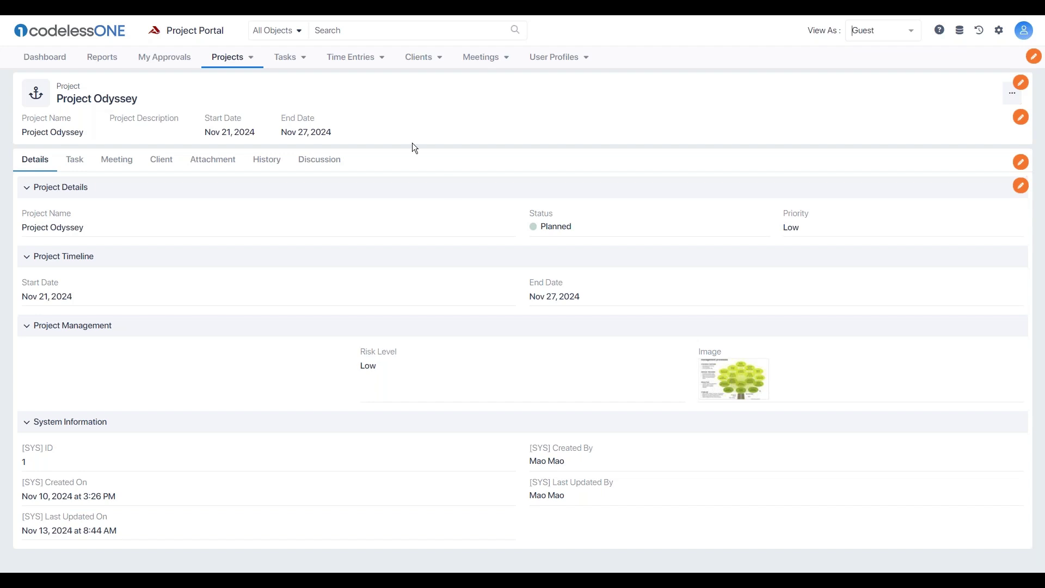
click(360, 65)
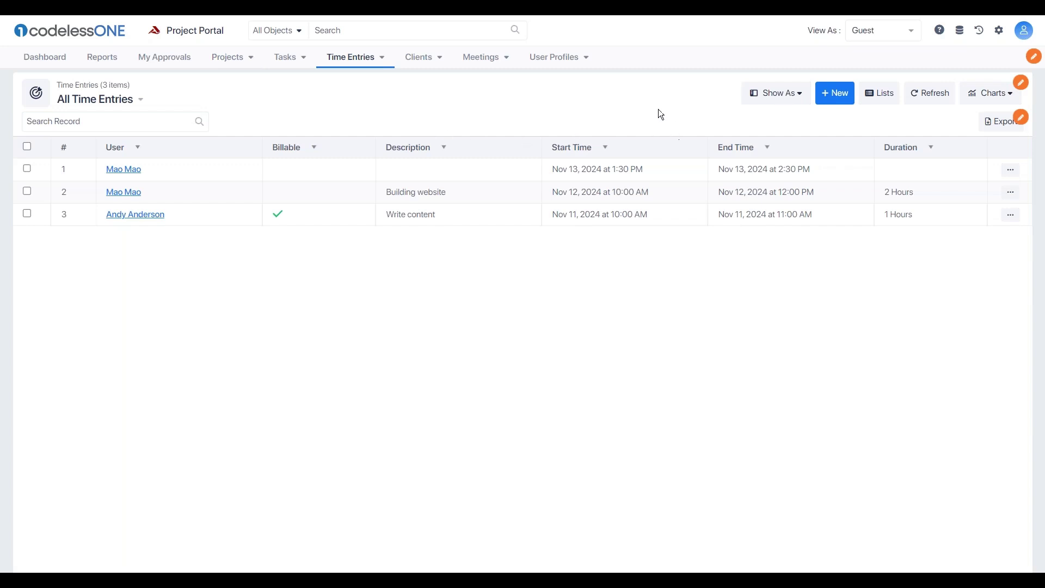